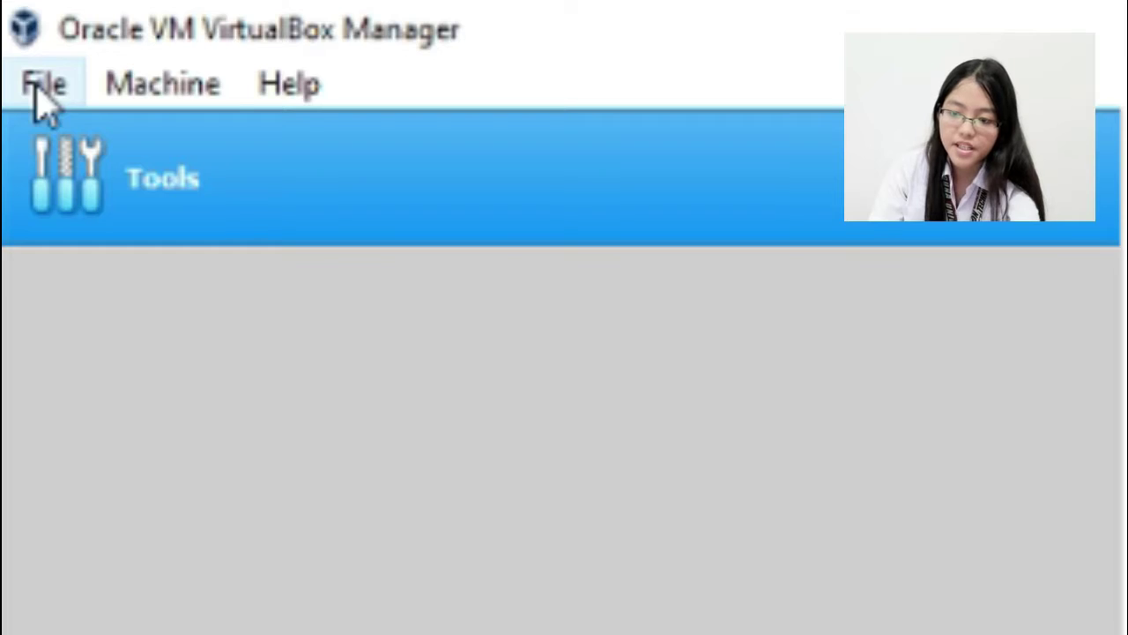
left_click(22, 98)
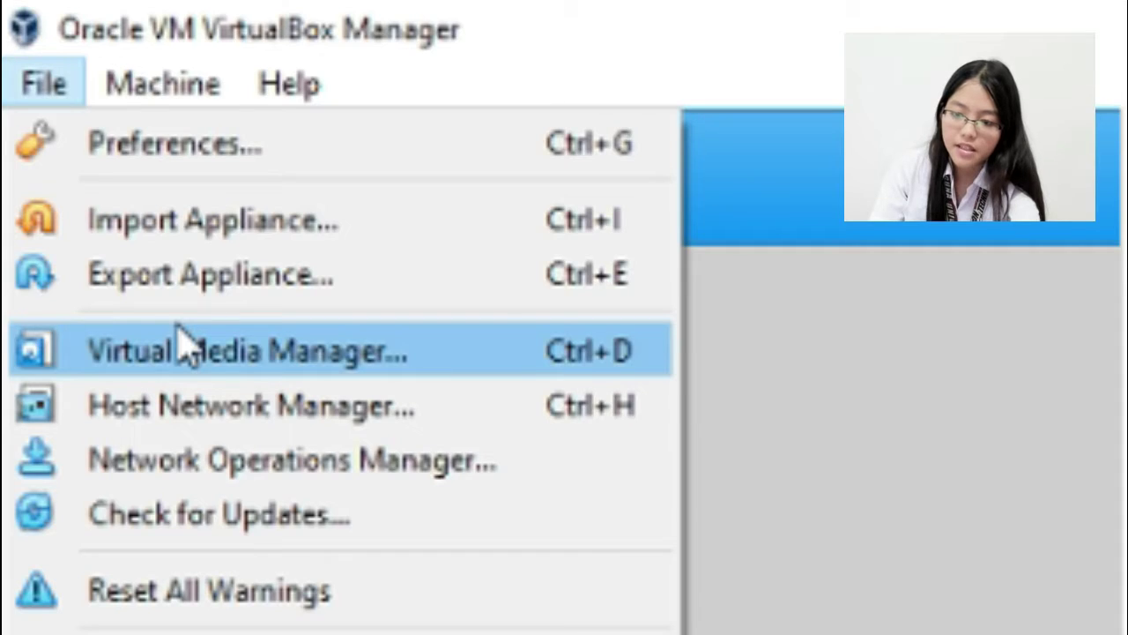
left_click(40, 88)
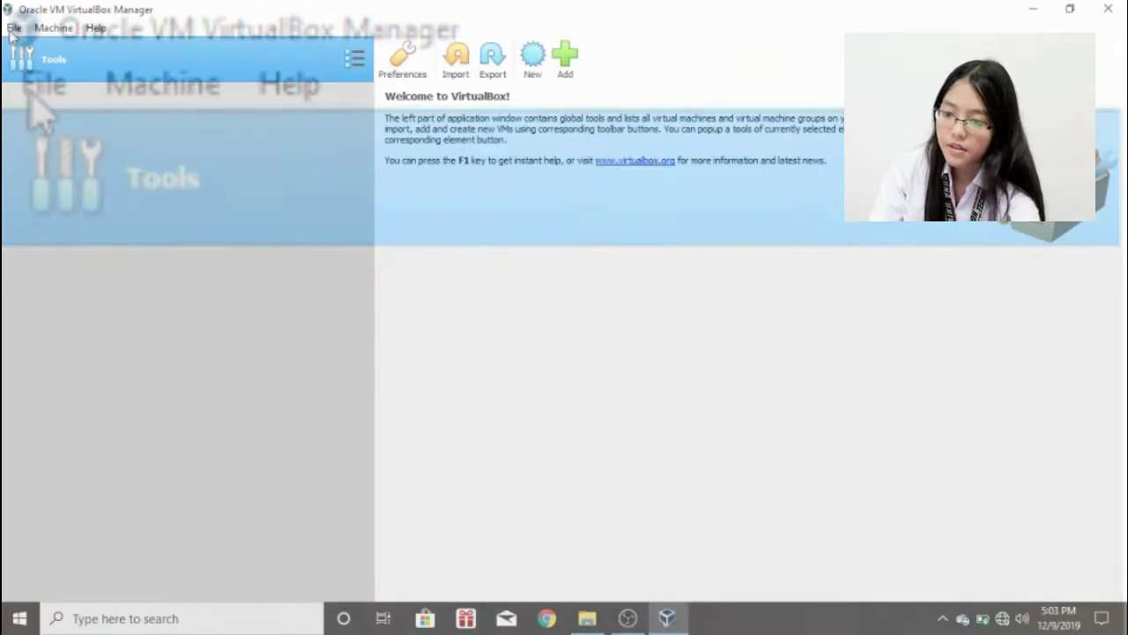
Create a new virtual machine named mave with type Microsoft Windows and version Windows 7 (64-bit)
left_click(532, 80)
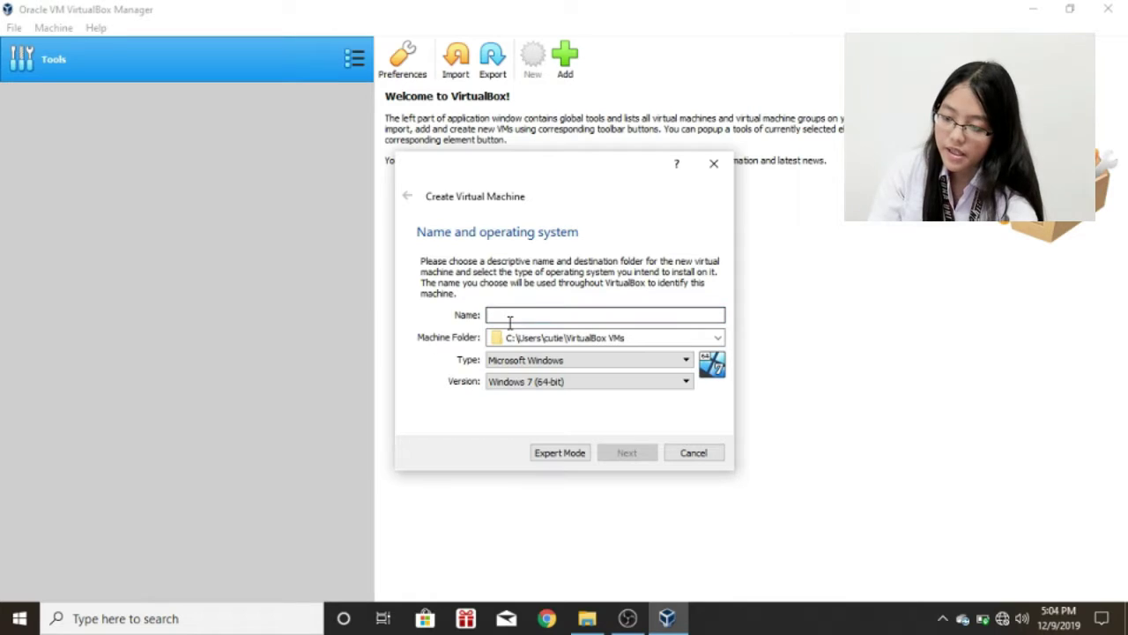
type("mave")
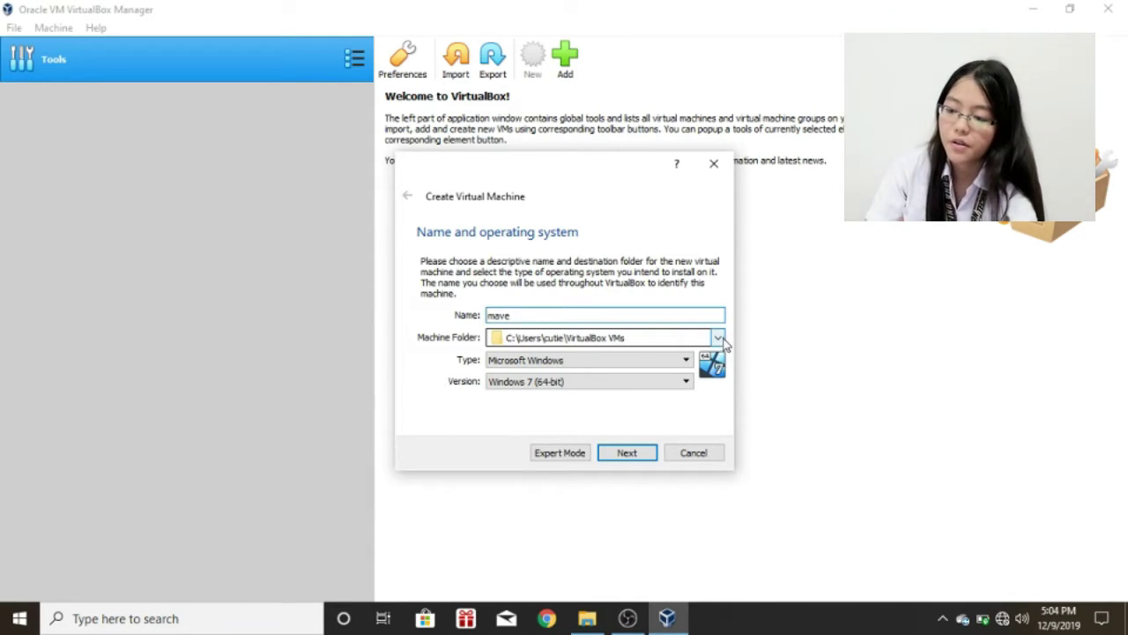
left_click(578, 361)
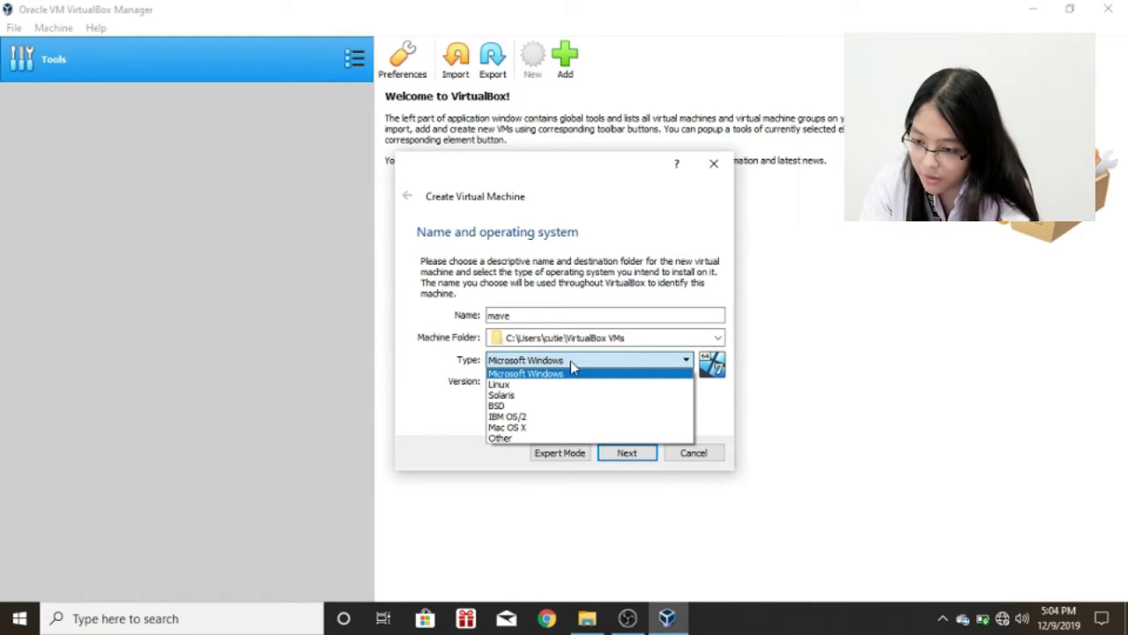
left_click(570, 361)
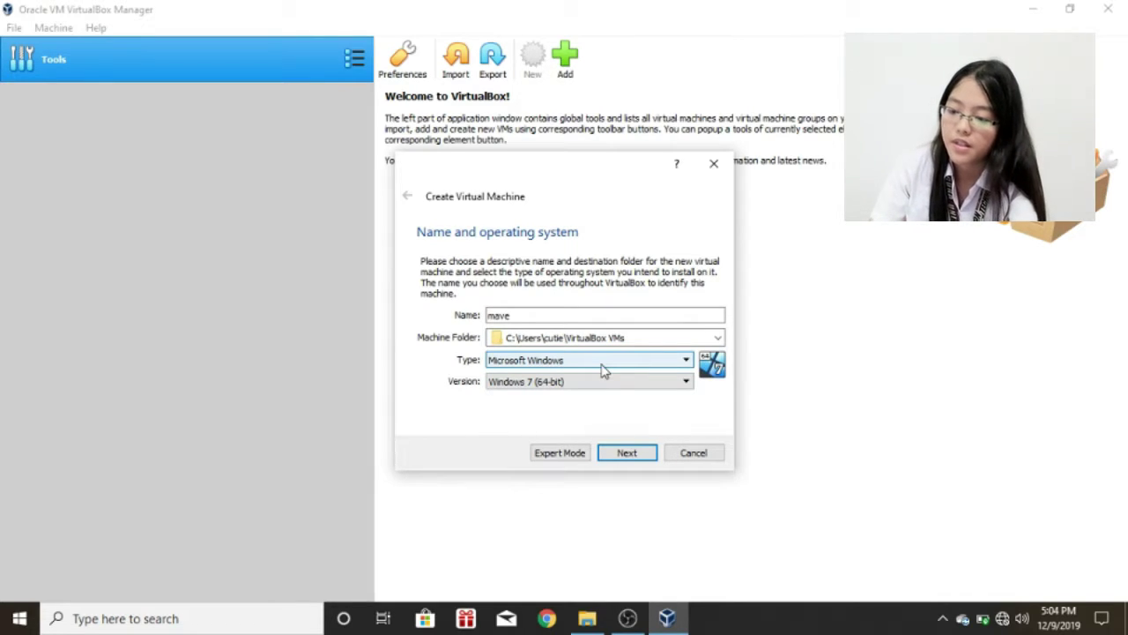
left_click(602, 364)
left_click(602, 370)
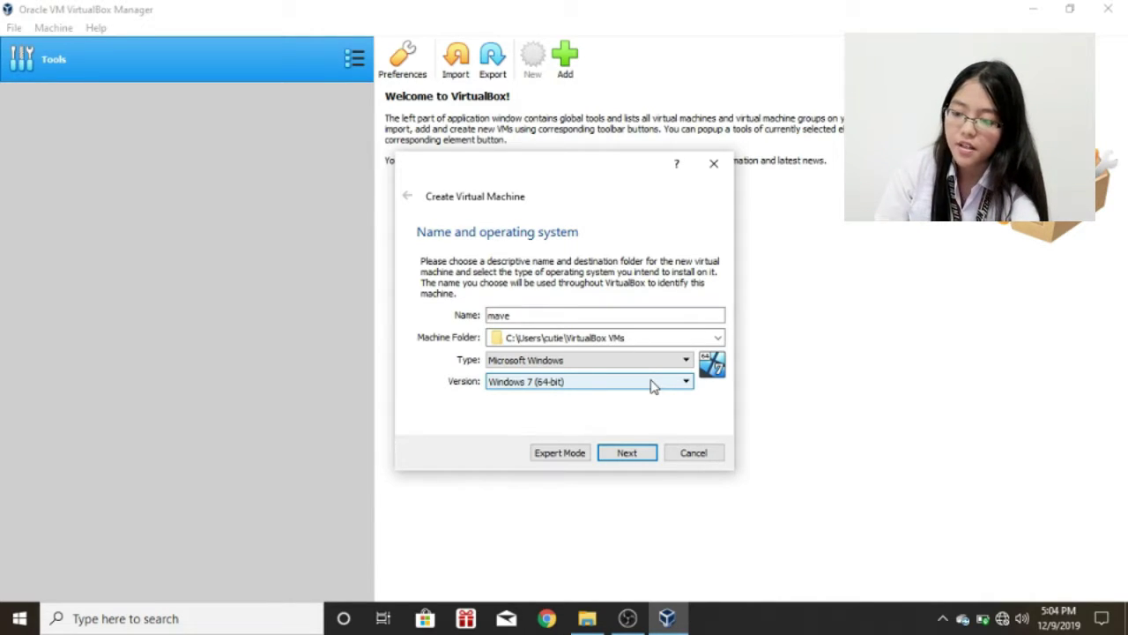
left_click(626, 453)
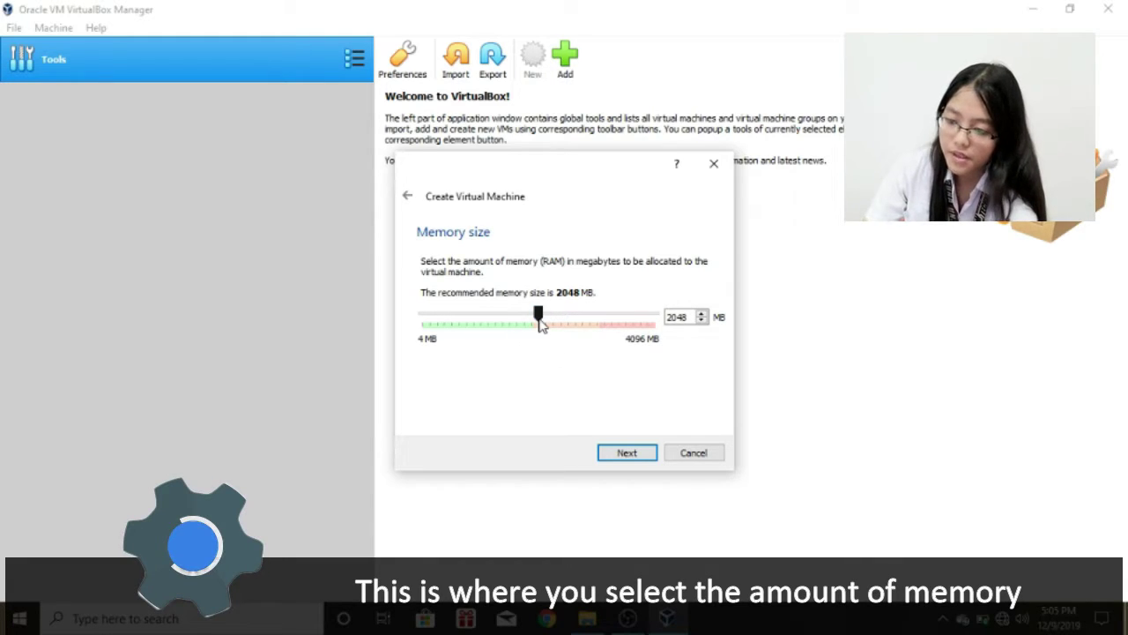
Set the virtual machine's memory size to 2349 MB and continue to the hard disk settings
left_click_drag(540, 323, 672, 310)
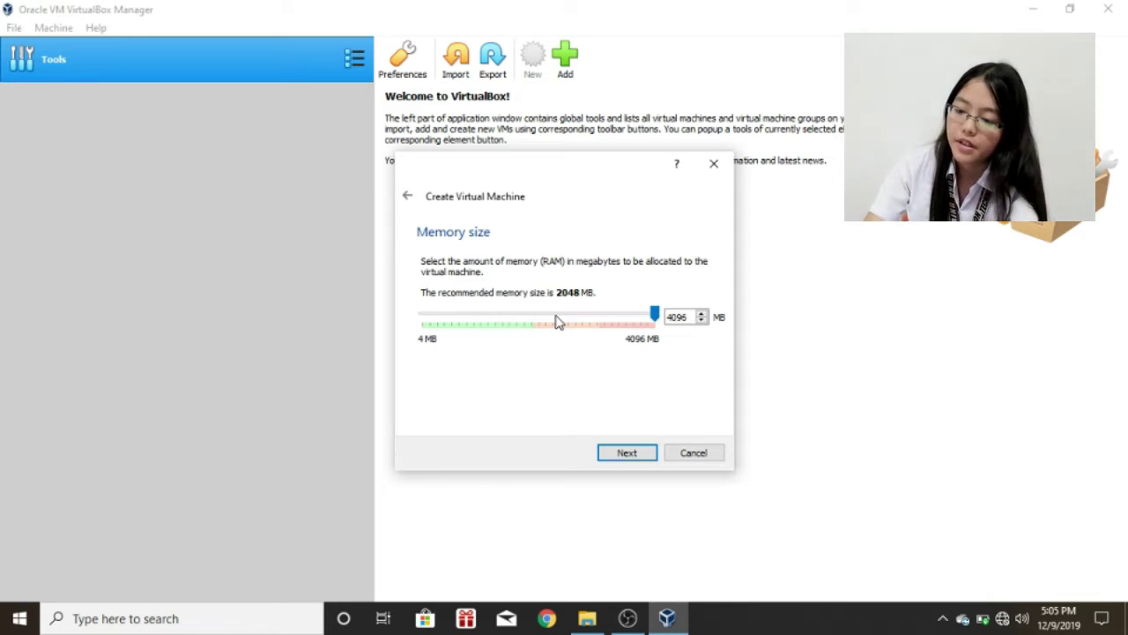
left_click(555, 321)
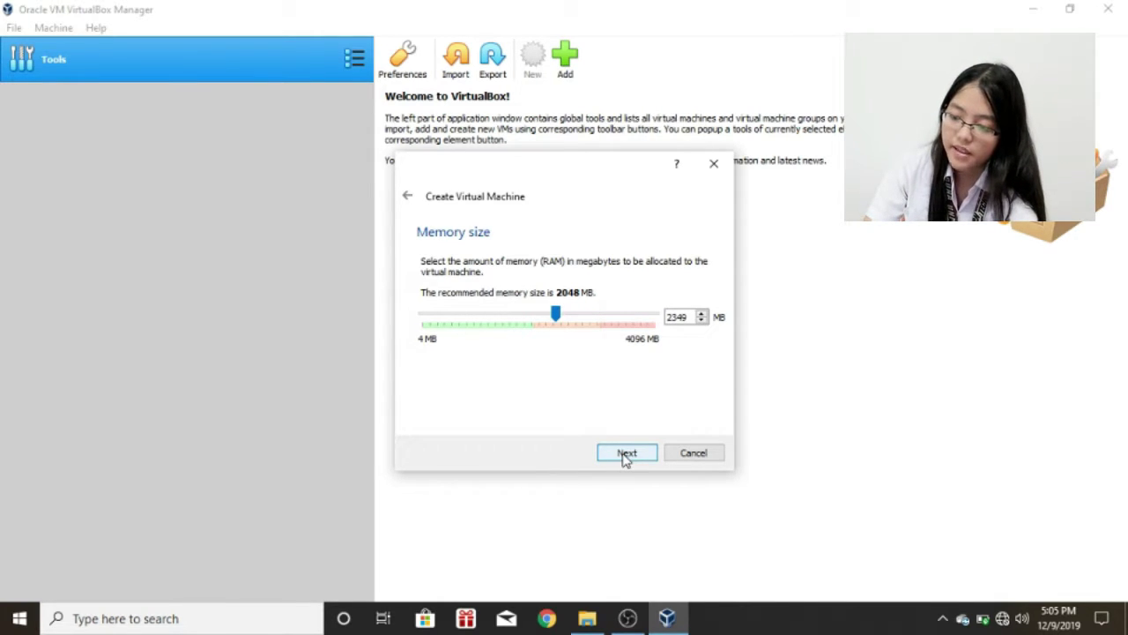
left_click(624, 454)
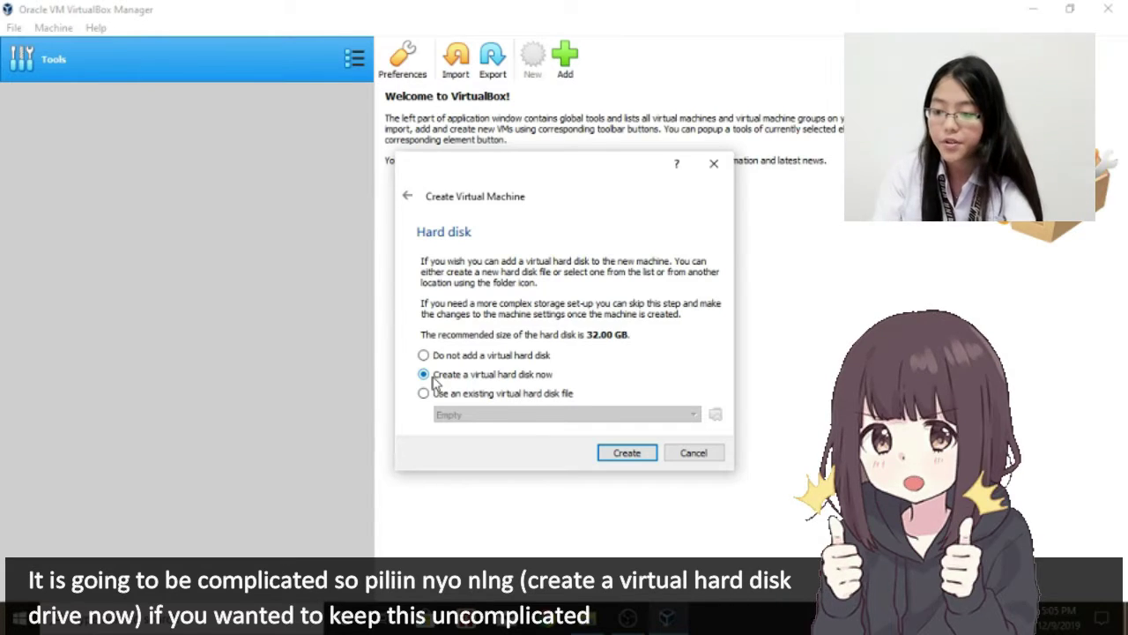
Create a dynamically allocated 32.00 GB VDI virtual hard disk for the machine, keeping the file location mave.vdi
left_click(608, 453)
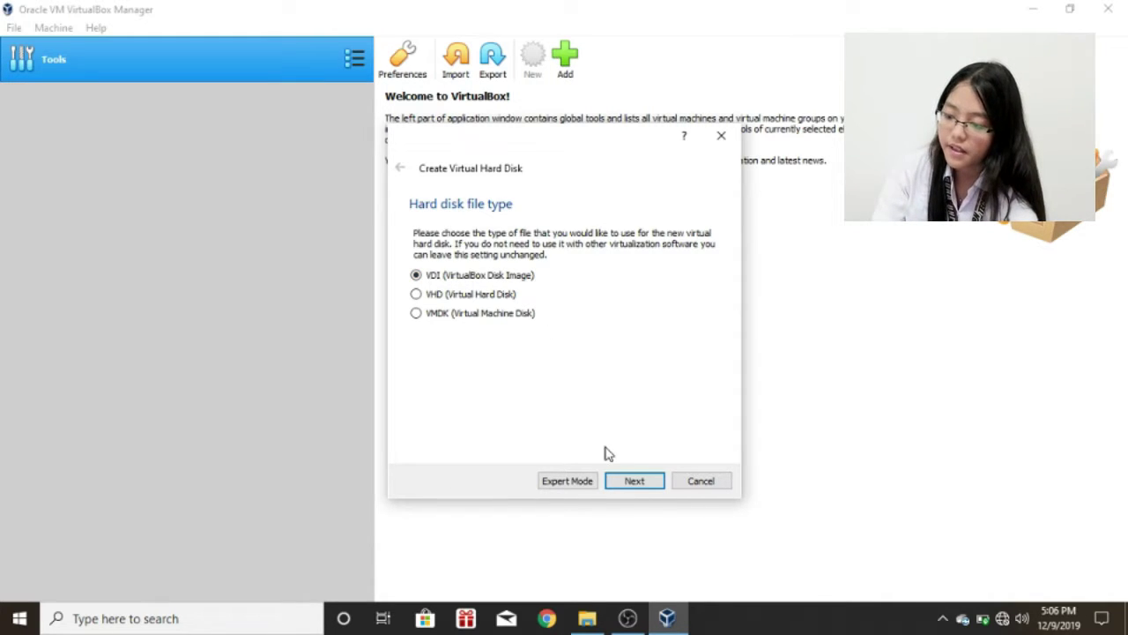
left_click(624, 489)
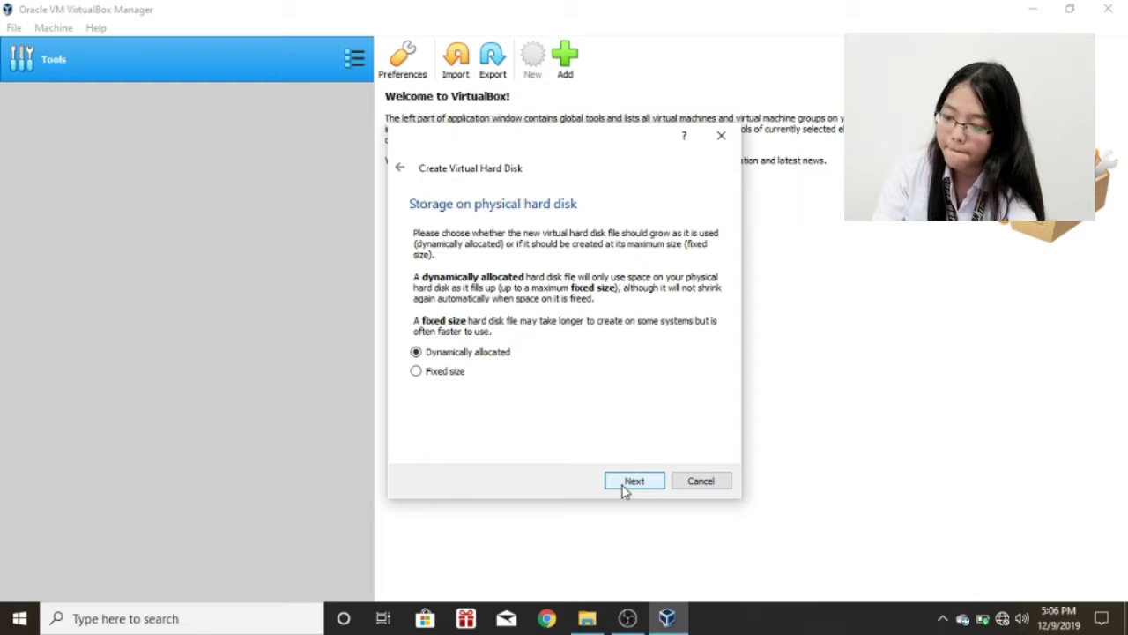
key("Return")
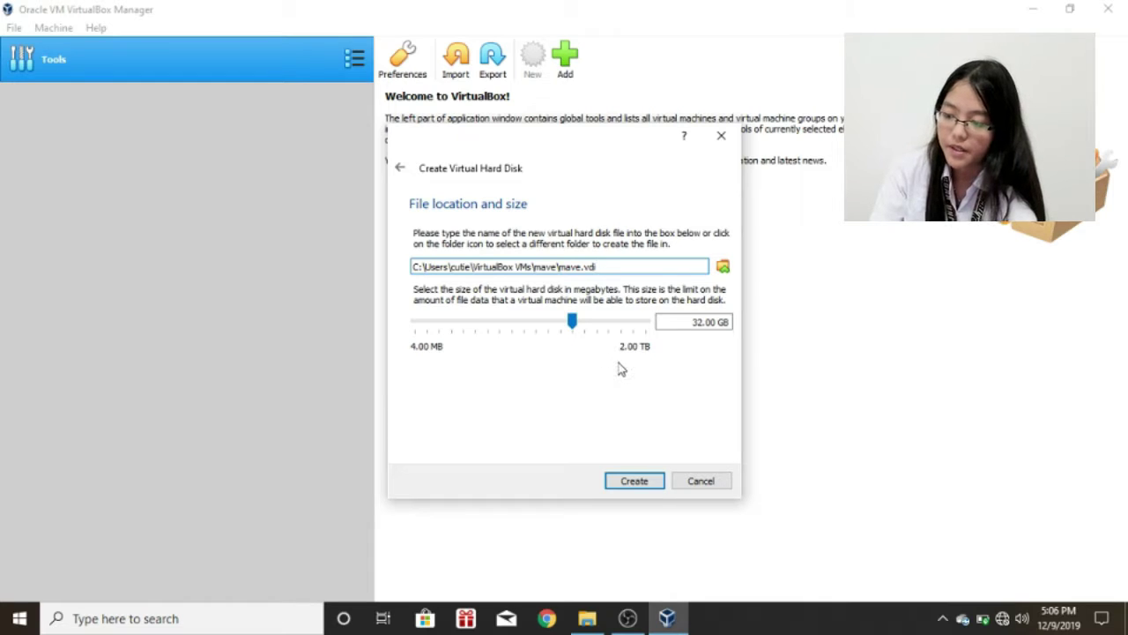
left_click(615, 483)
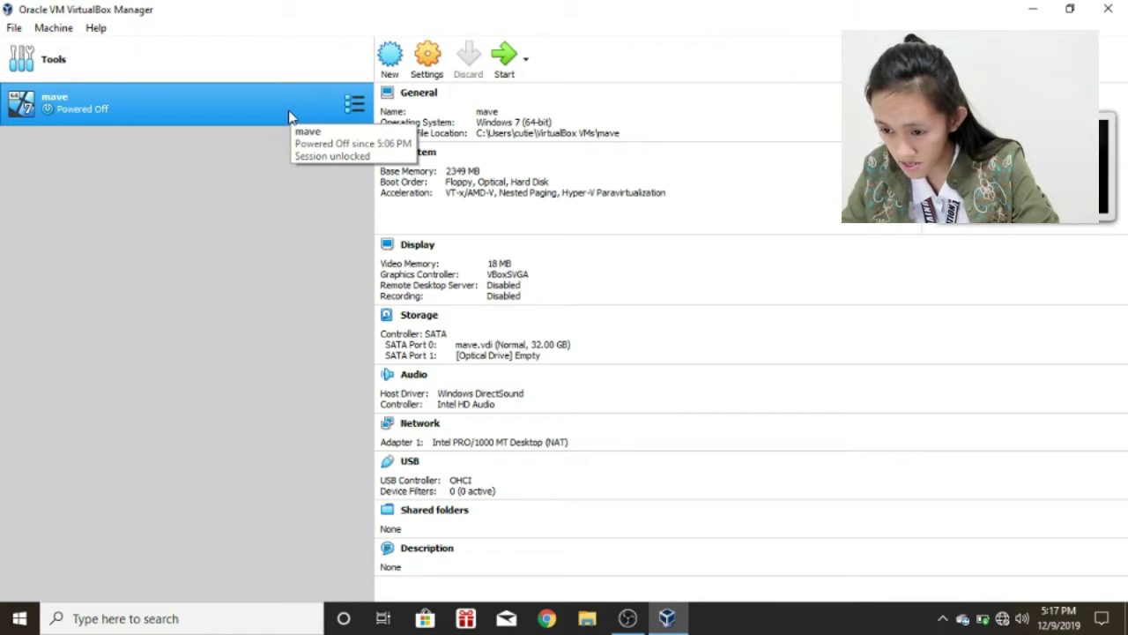
Launch the mave virtual machine with a Normal Start
right_click(289, 110)
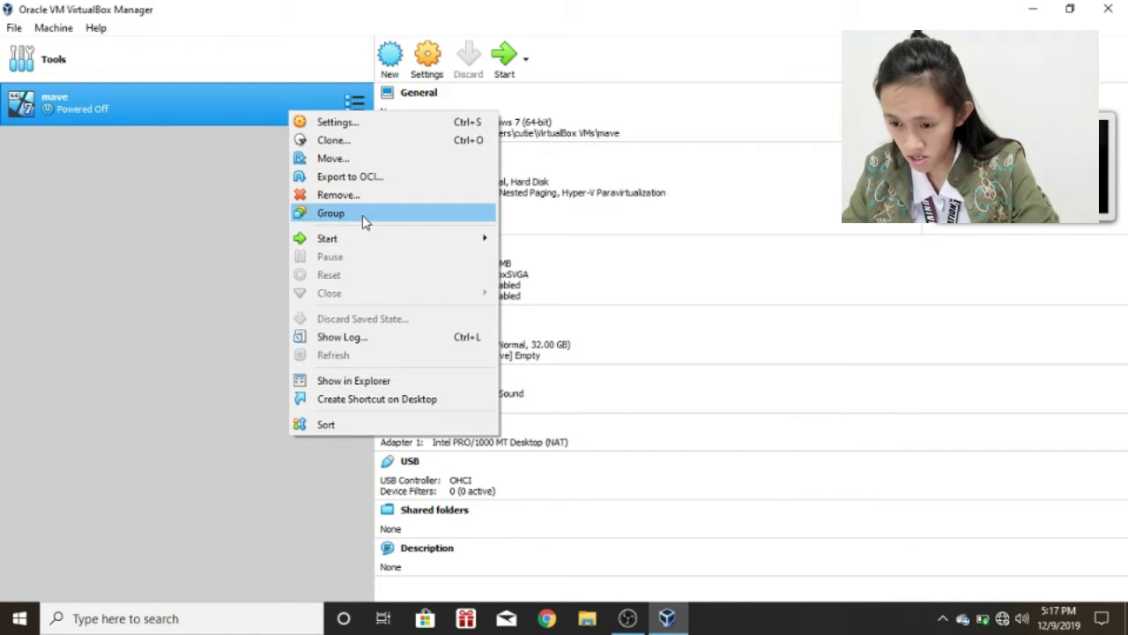
mouse_move(427, 246)
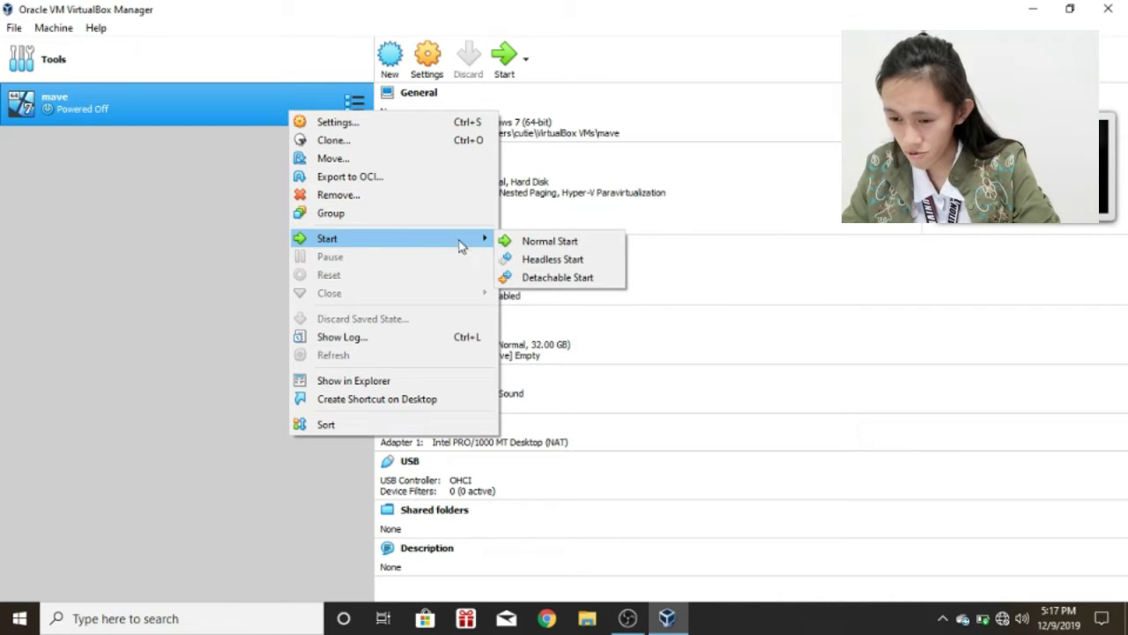
left_click(541, 243)
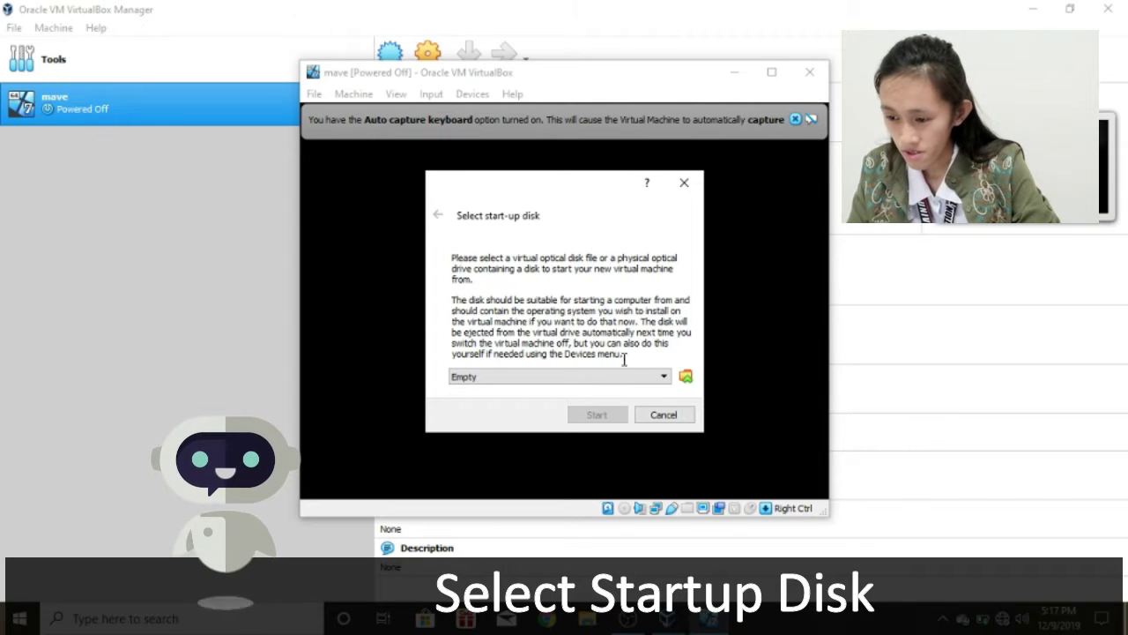
Choose the disc image _Getintopc.com_WIN10X64.19H1.SEP2019 from Downloads as the start-up disk and boot the machine from it
left_click(655, 381)
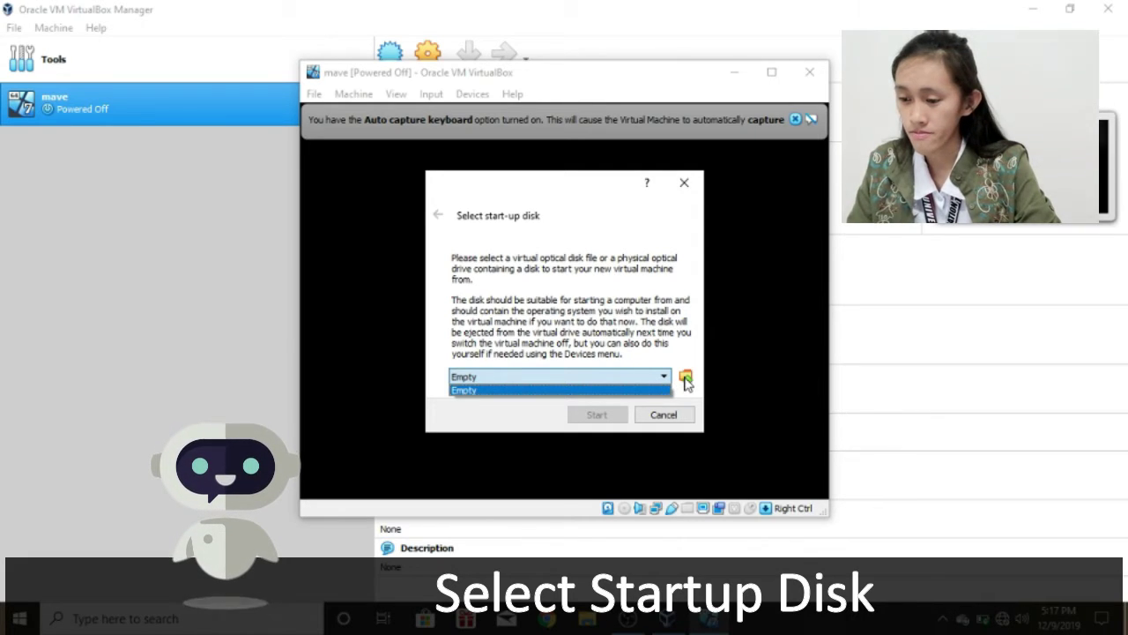
left_click(686, 379)
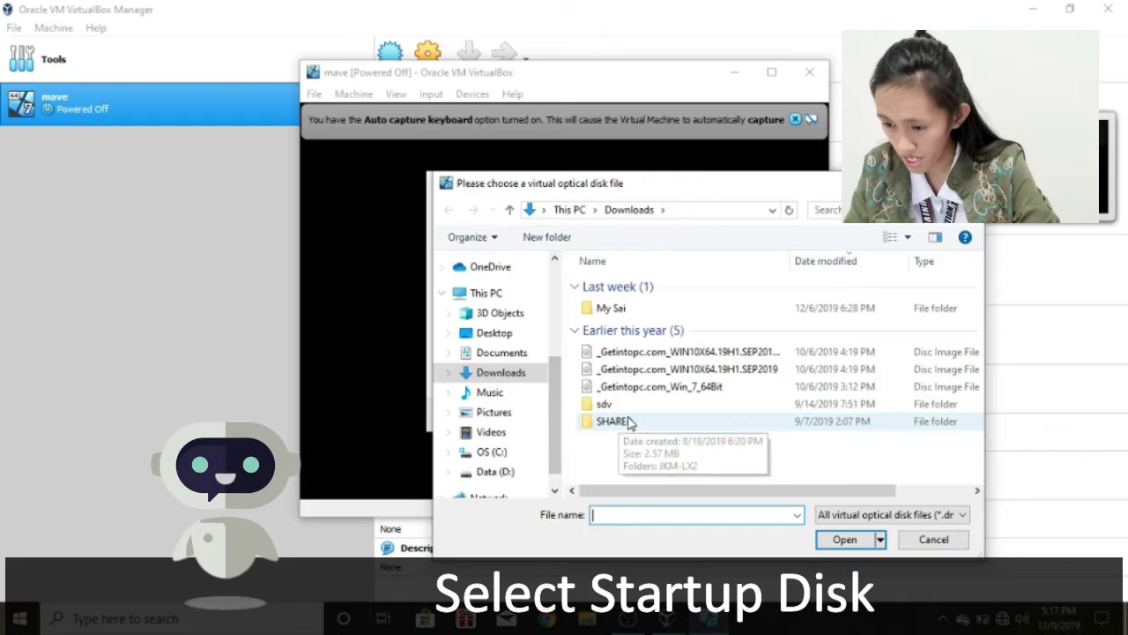
left_click(730, 371)
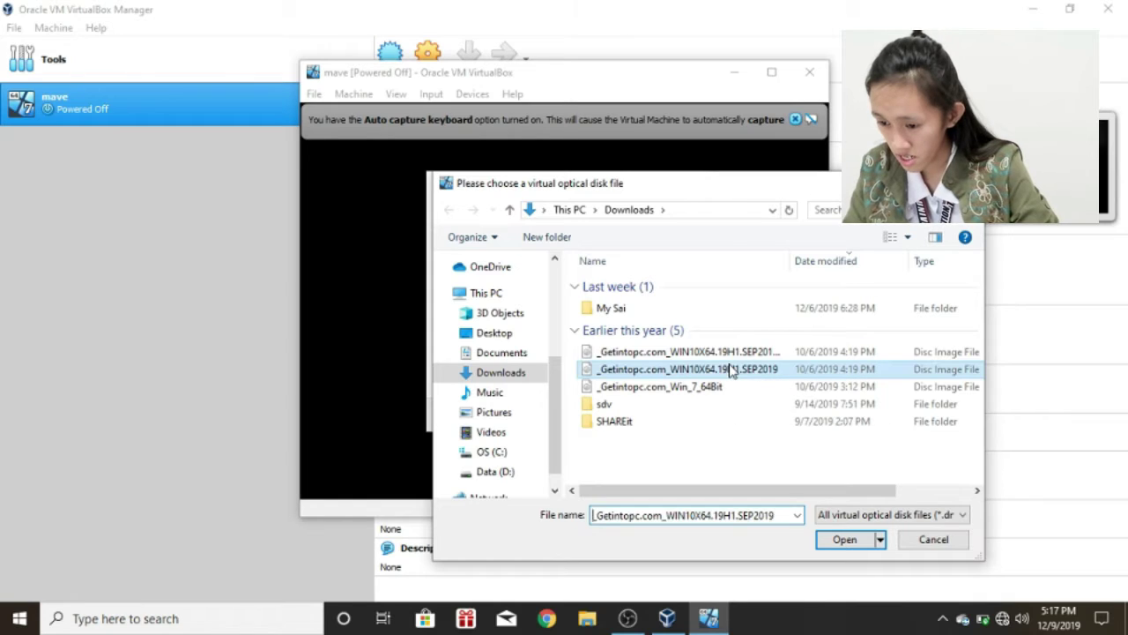
left_click(844, 540)
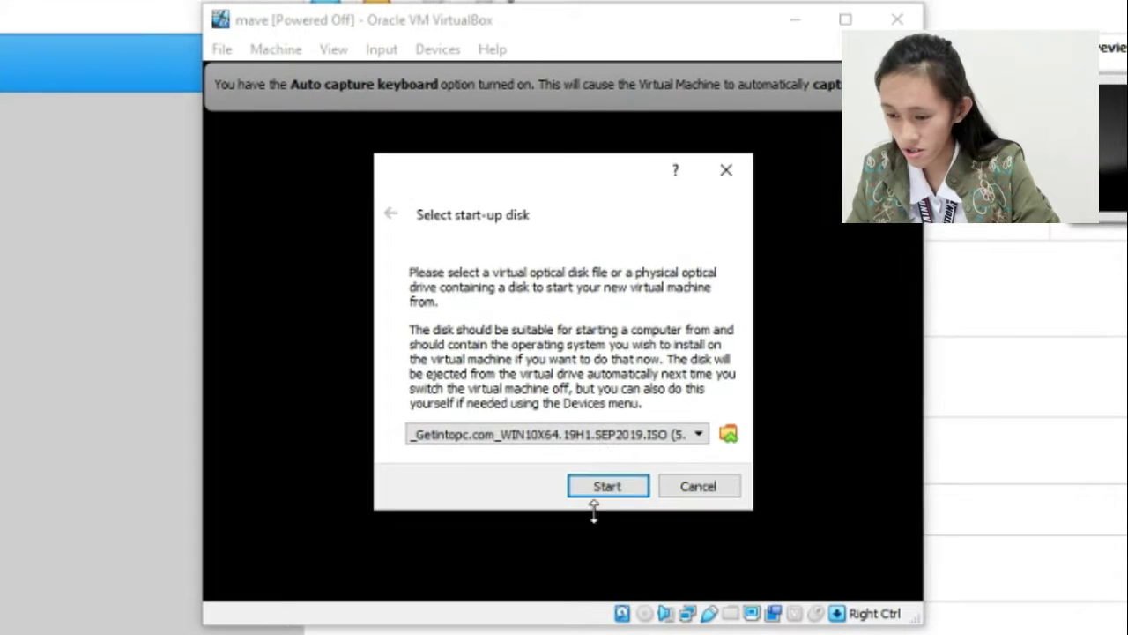
left_click(606, 487)
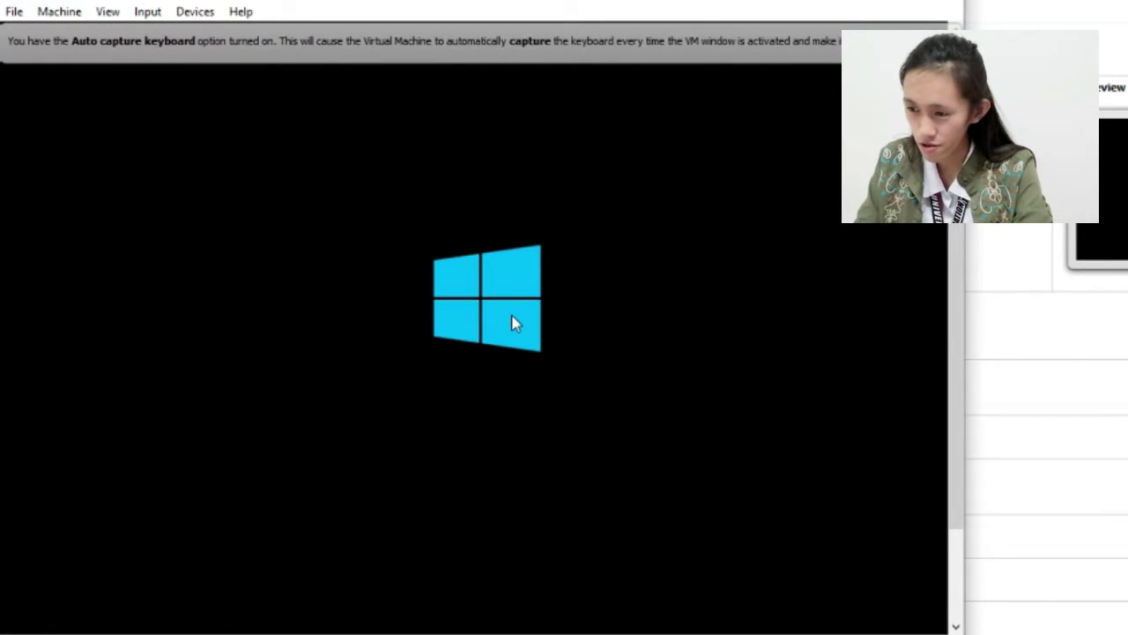
Maximize the virtual machine window and restore it to its previous size
left_click(906, 4)
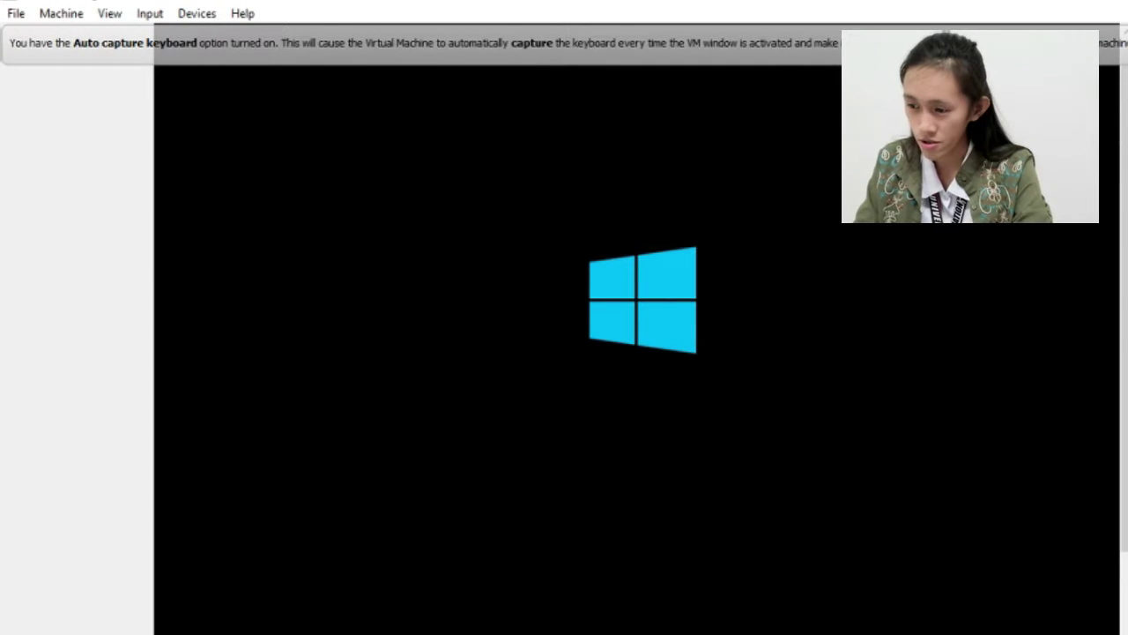
left_click(1126, 3)
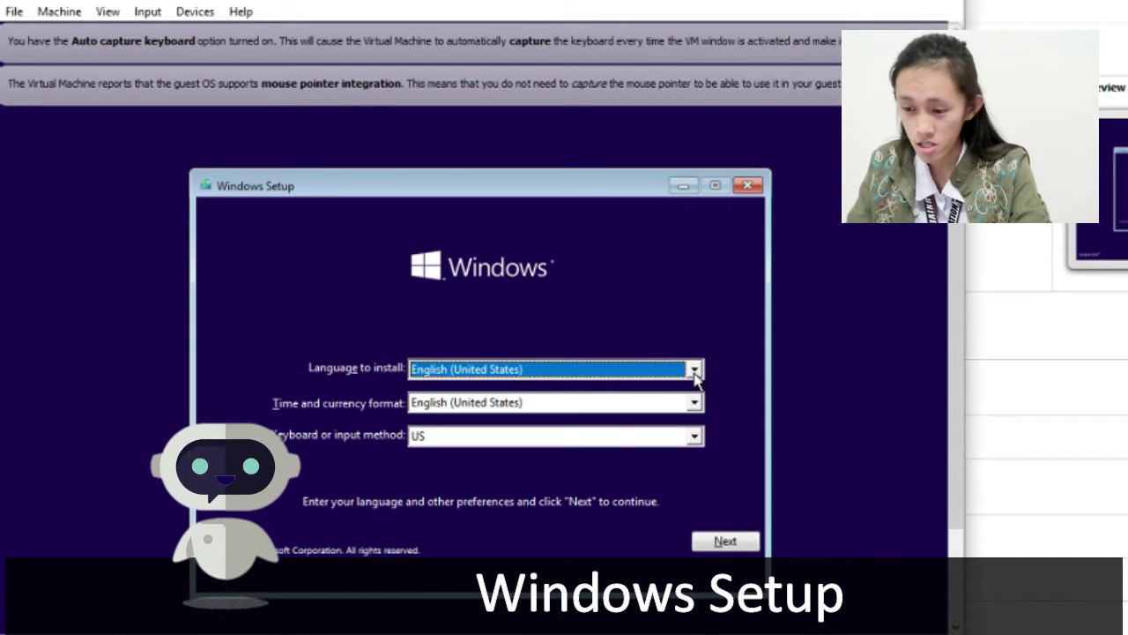
Keep English (United States) for language and time format and US for the keyboard, and start the Windows installation
left_click(696, 374)
left_click(695, 373)
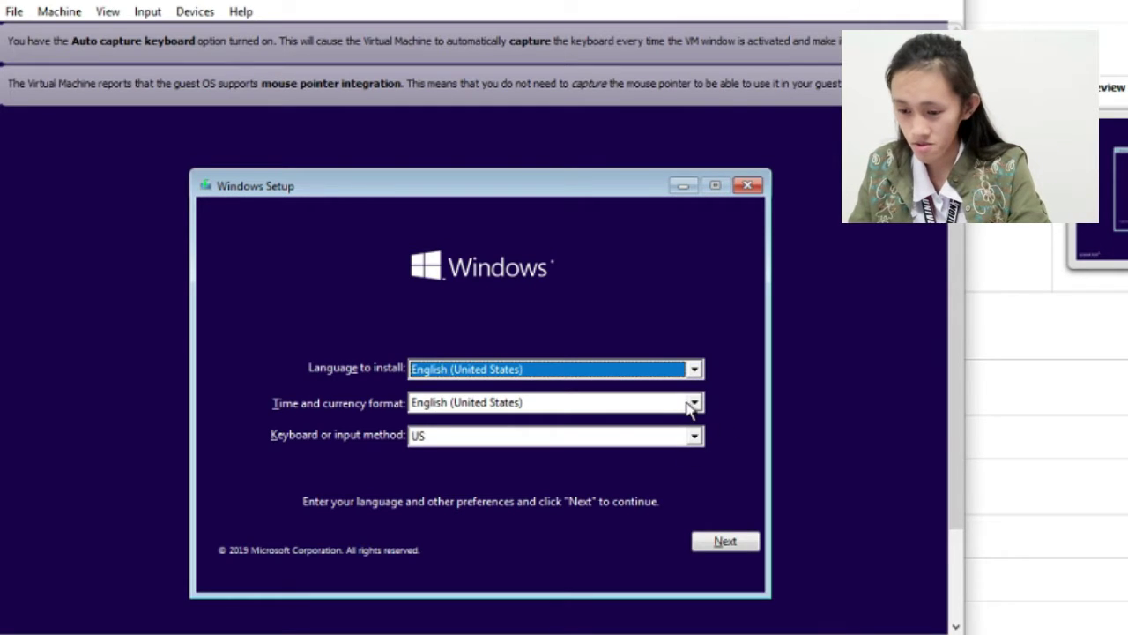
left_click(692, 405)
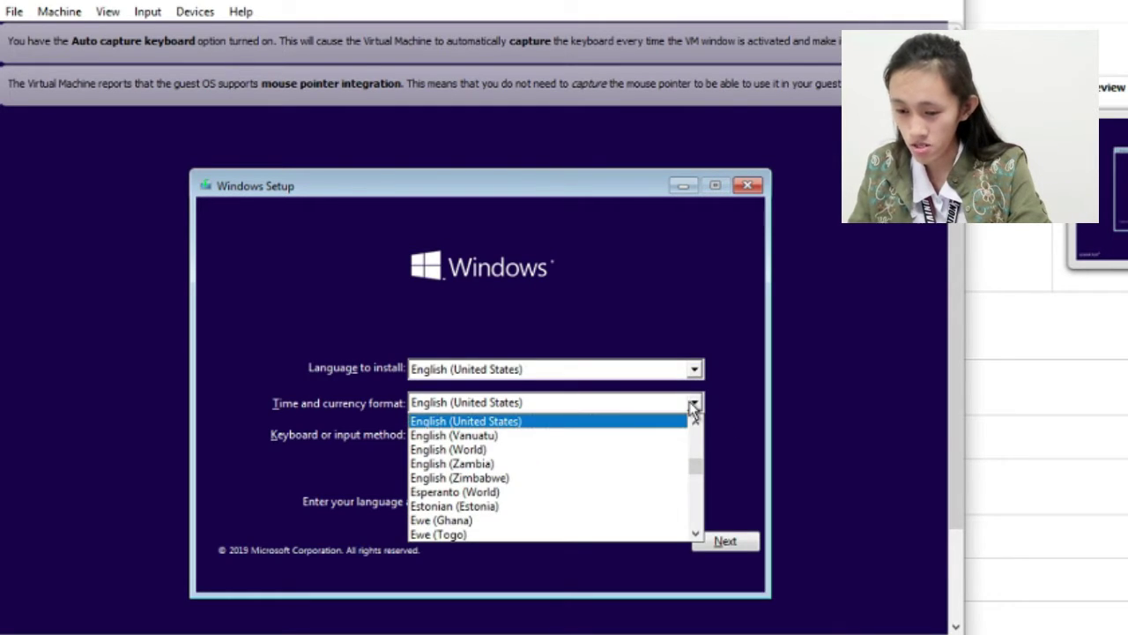
left_click(693, 406)
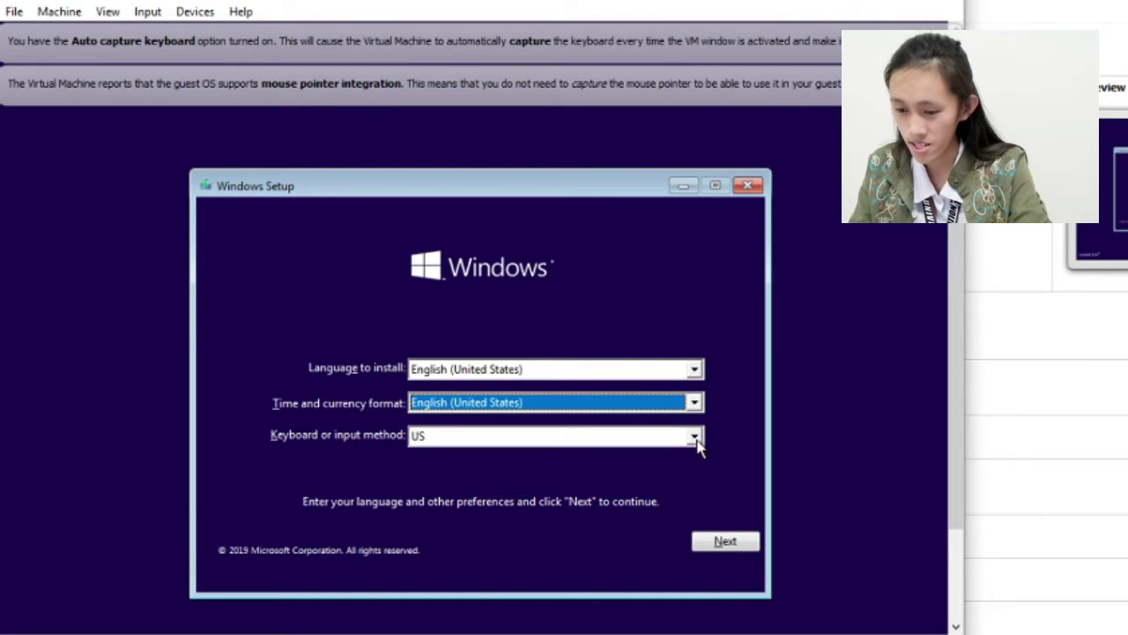
left_click(696, 440)
left_click(694, 438)
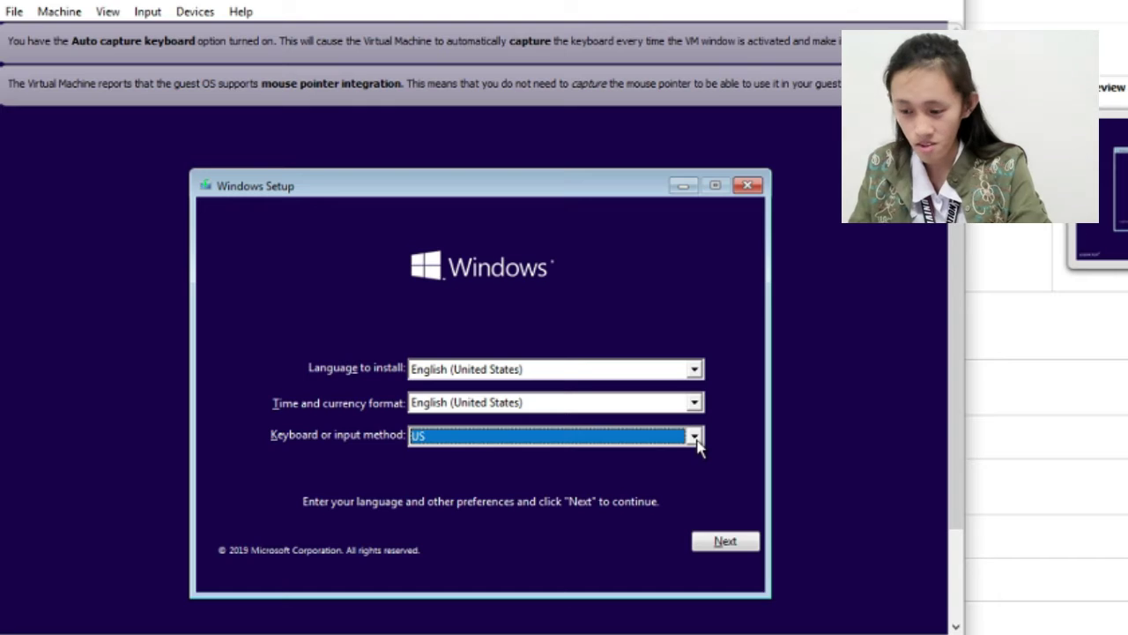
left_click(719, 544)
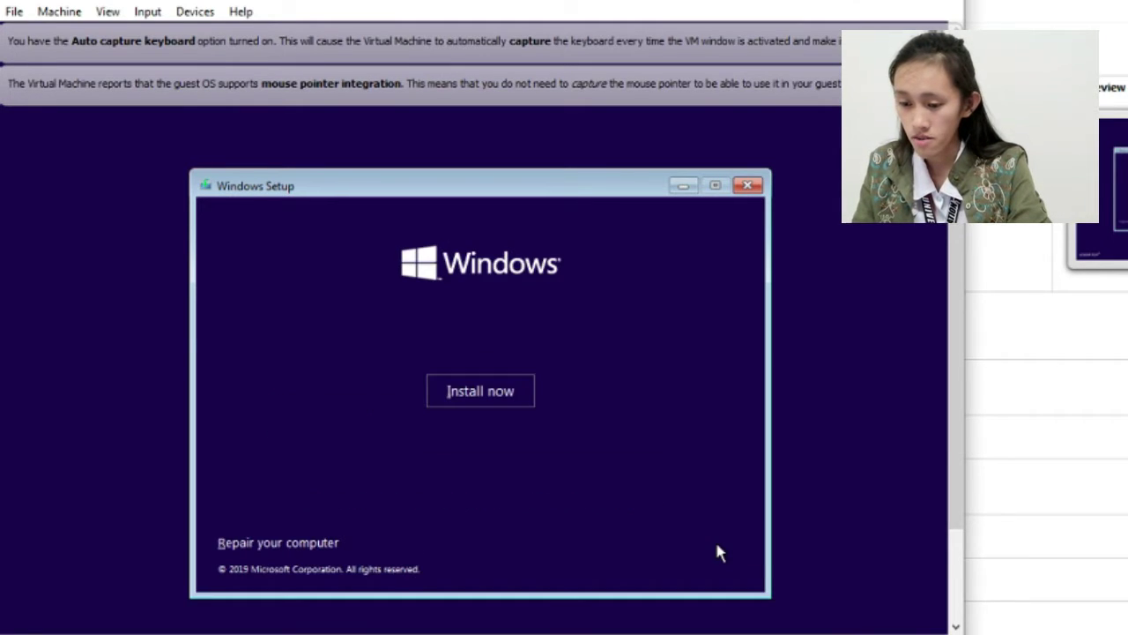
left_click(474, 399)
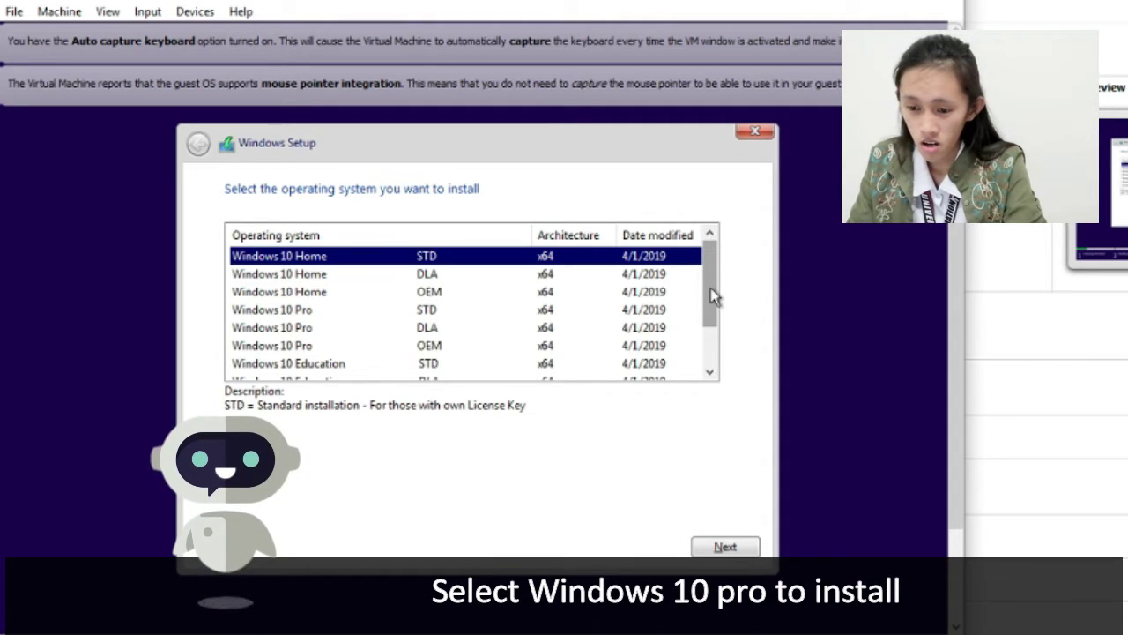
Continue with Windows 10 Home STD x64 as the operating system to install and accept the license terms
left_click_drag(714, 297, 711, 385)
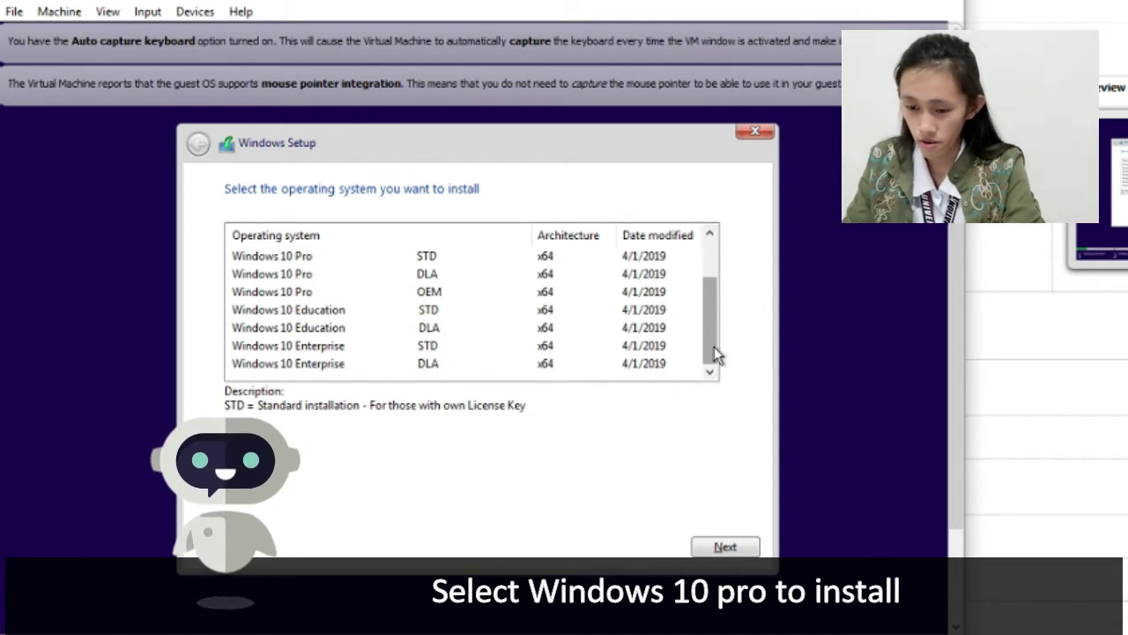
left_click_drag(714, 346, 721, 321)
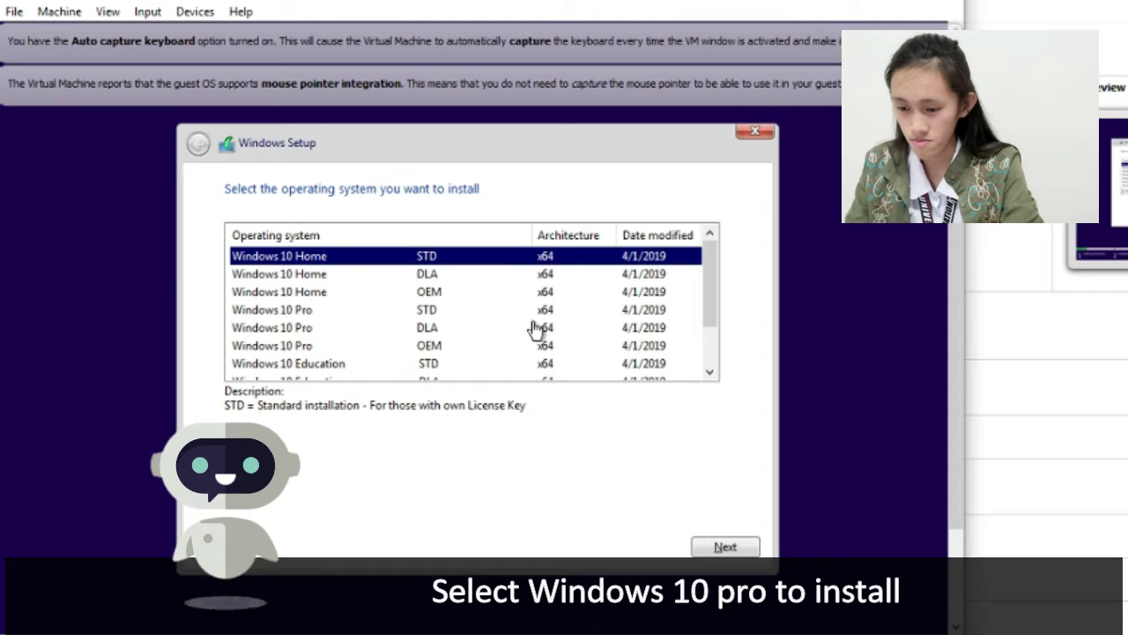
left_click(723, 550)
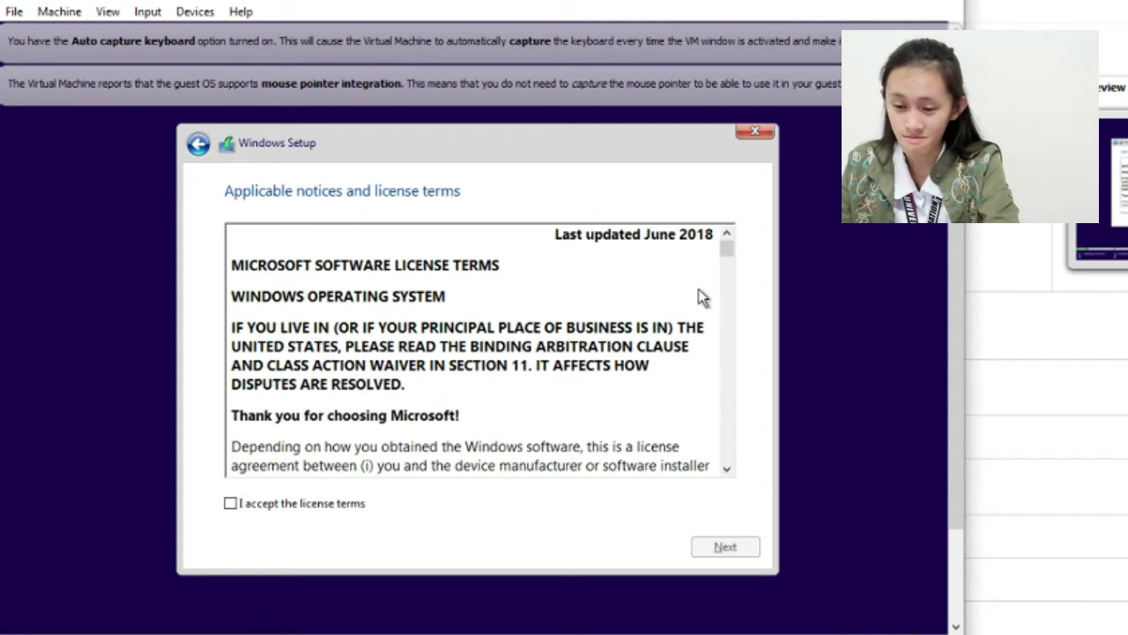
left_click(229, 506)
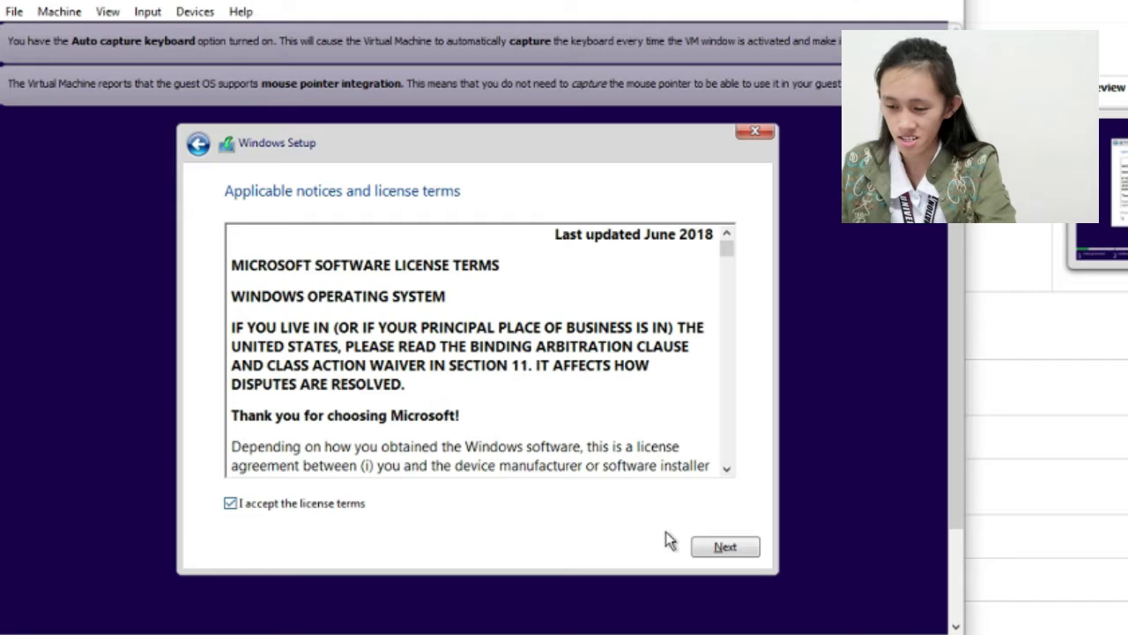
Choose the custom Windows-only installation and create a 16000 MB partition in the unallocated space of Drive 0, allowing additional system partitions
left_click(745, 551)
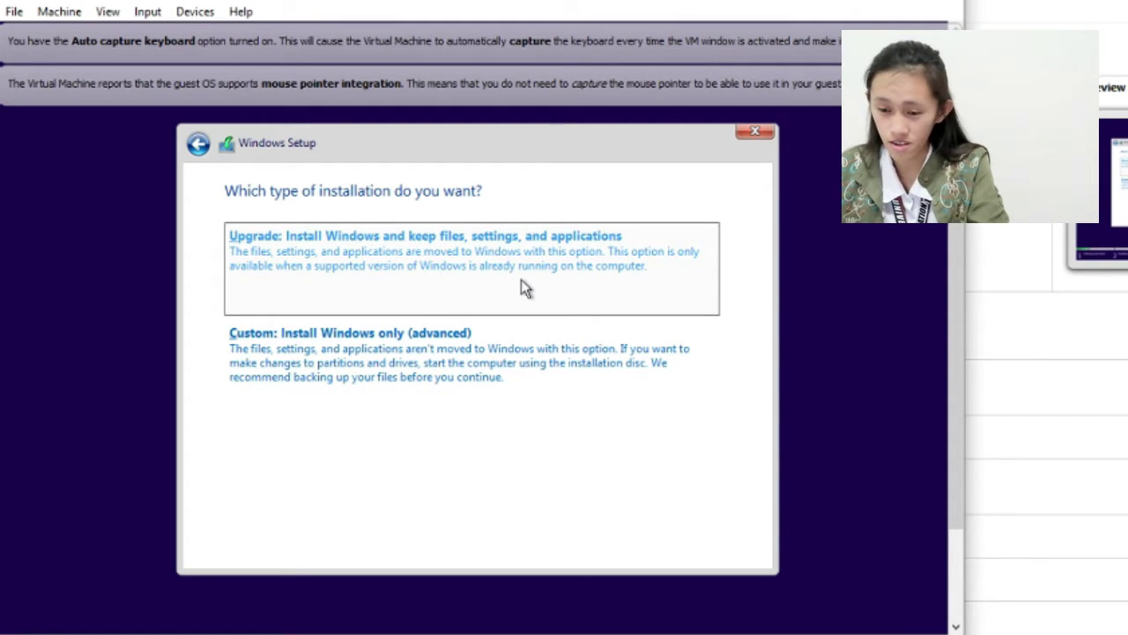
left_click(356, 381)
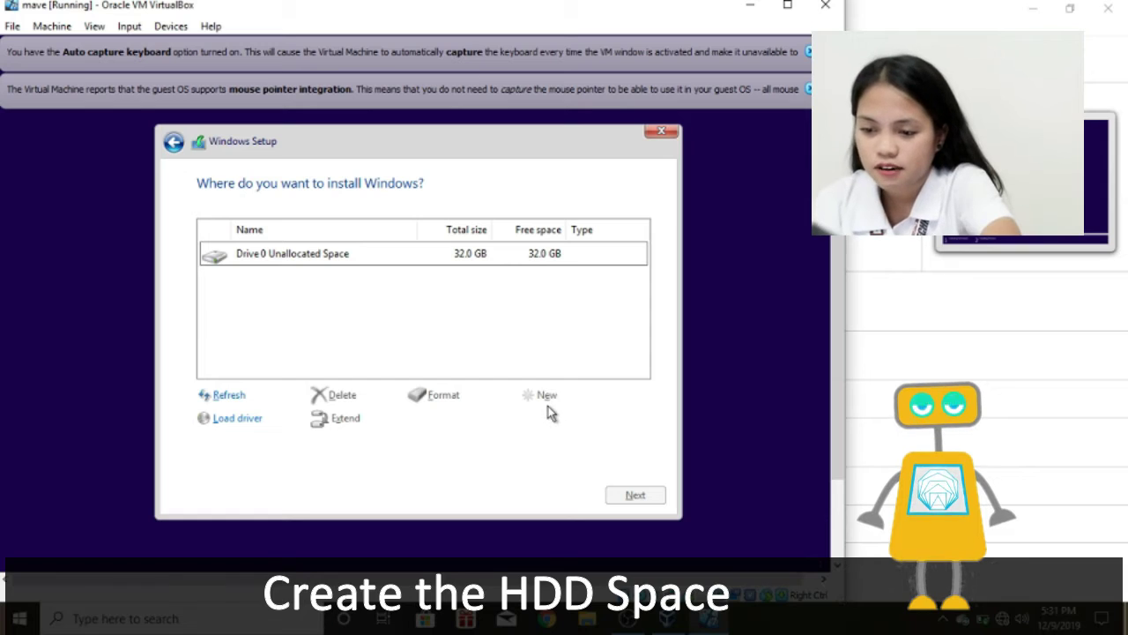
left_click(505, 255)
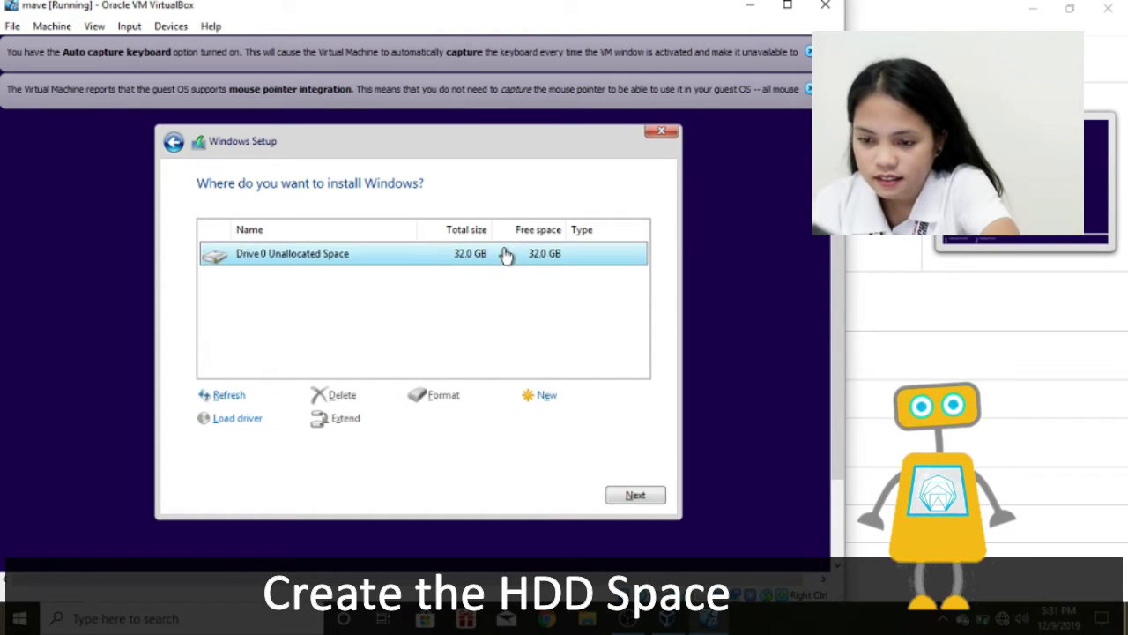
left_click(545, 396)
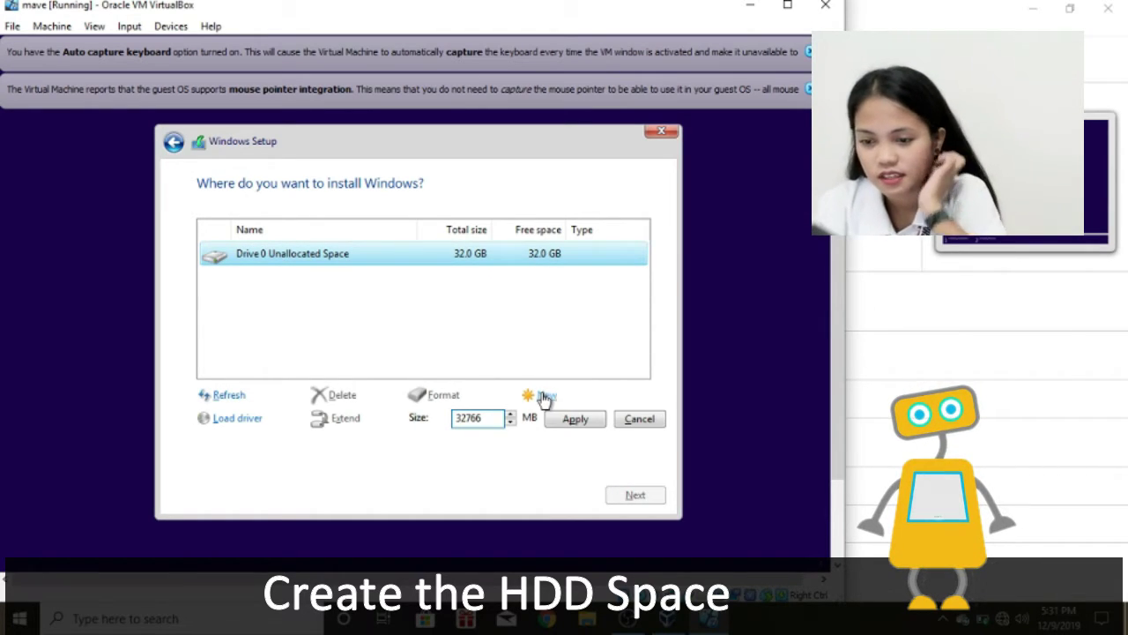
left_click(482, 418)
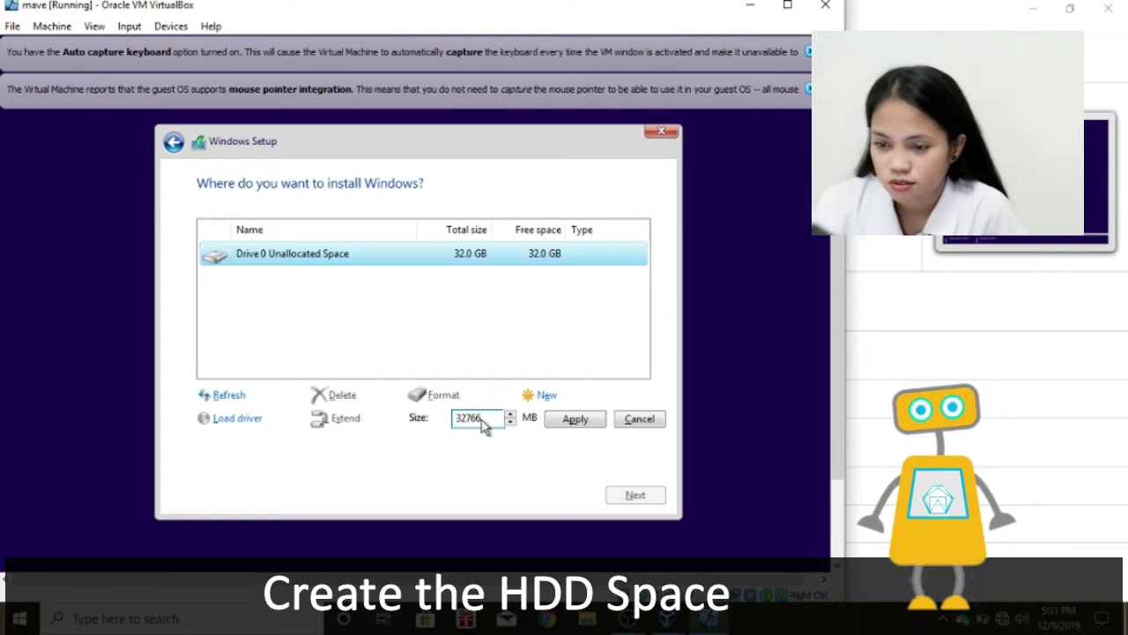
key("BackSpace")
key("BackSpace")
key("BackSpace")
key("BackSpace")
key("BackSpace")
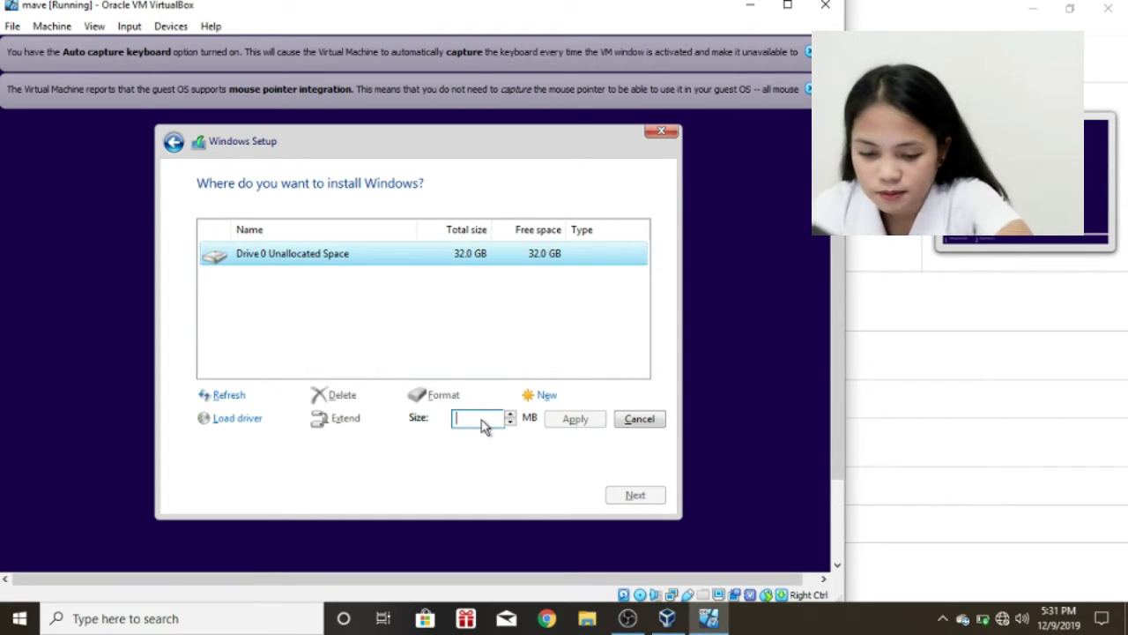
type("16")
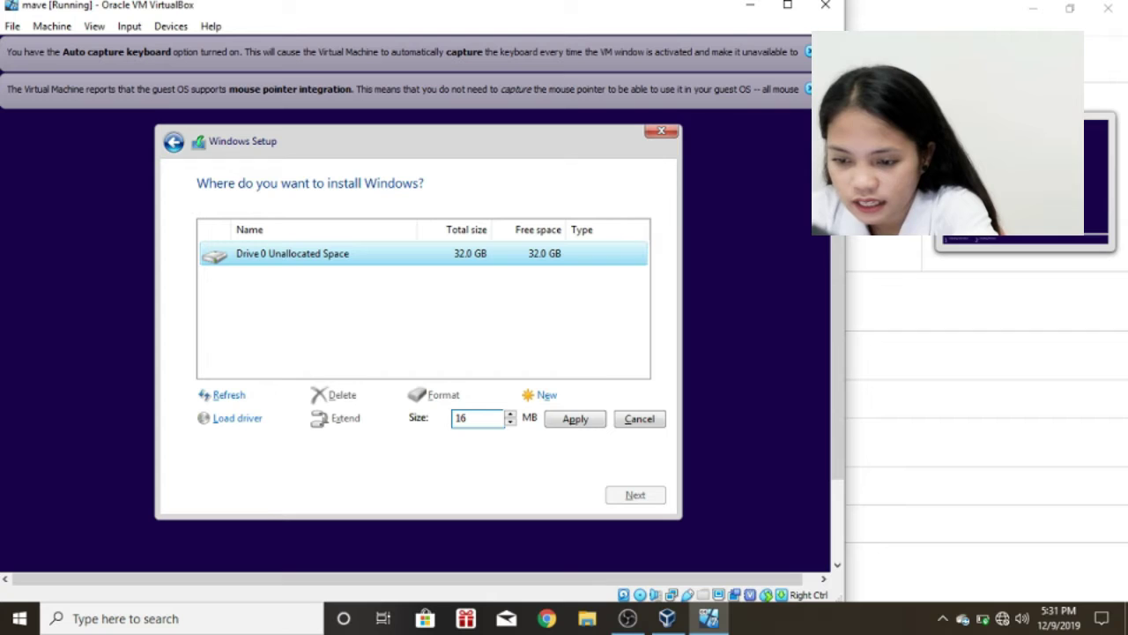
type("000")
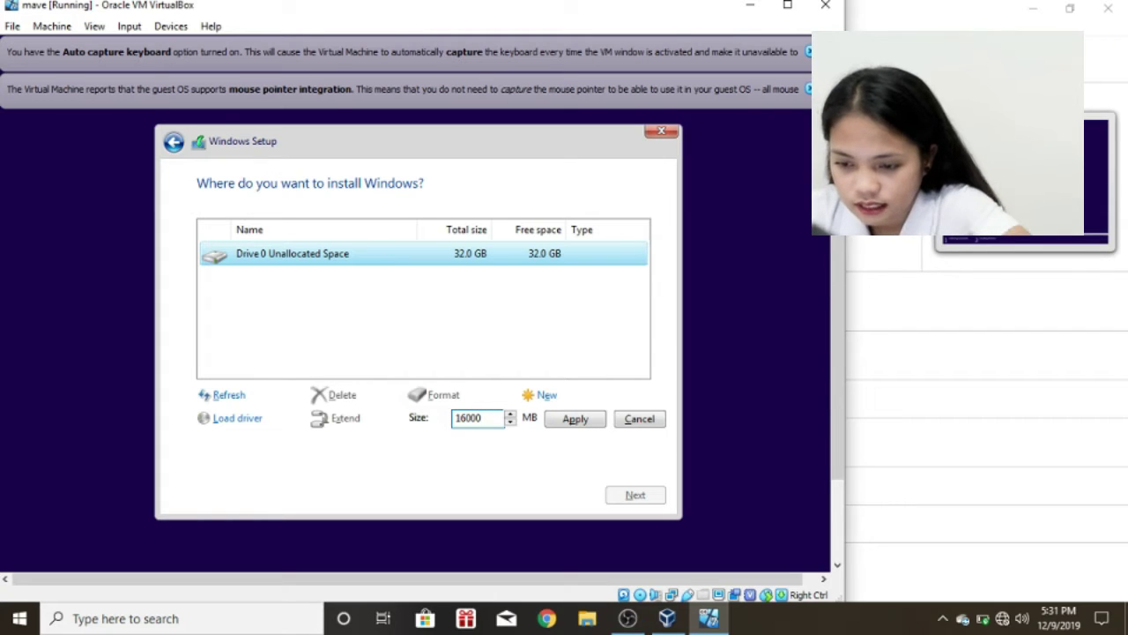
left_click(575, 421)
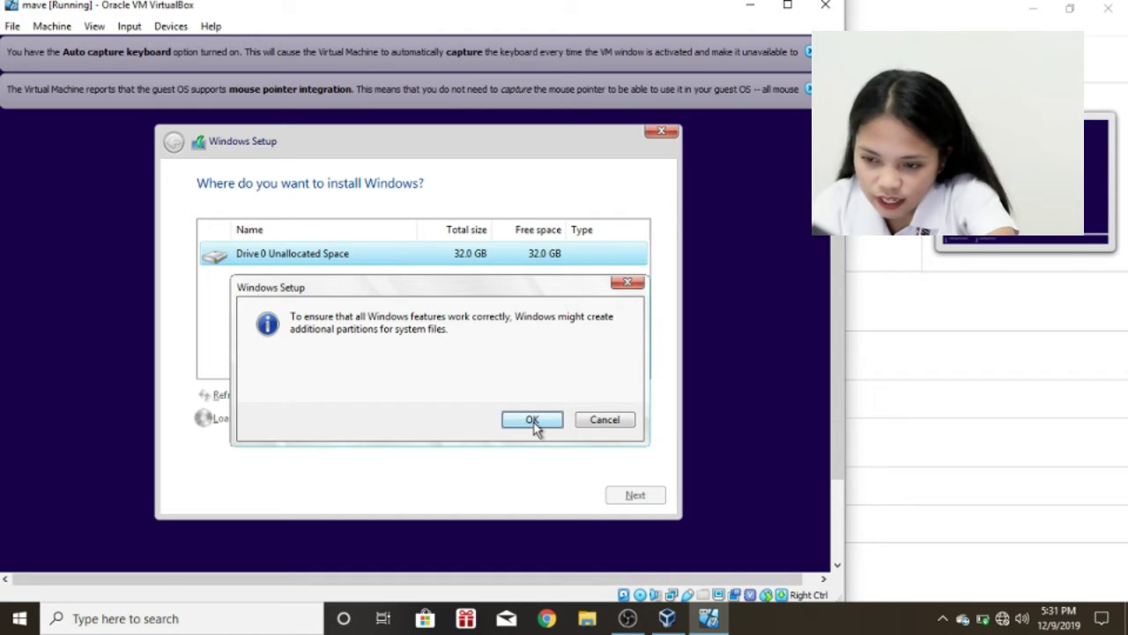
left_click(532, 421)
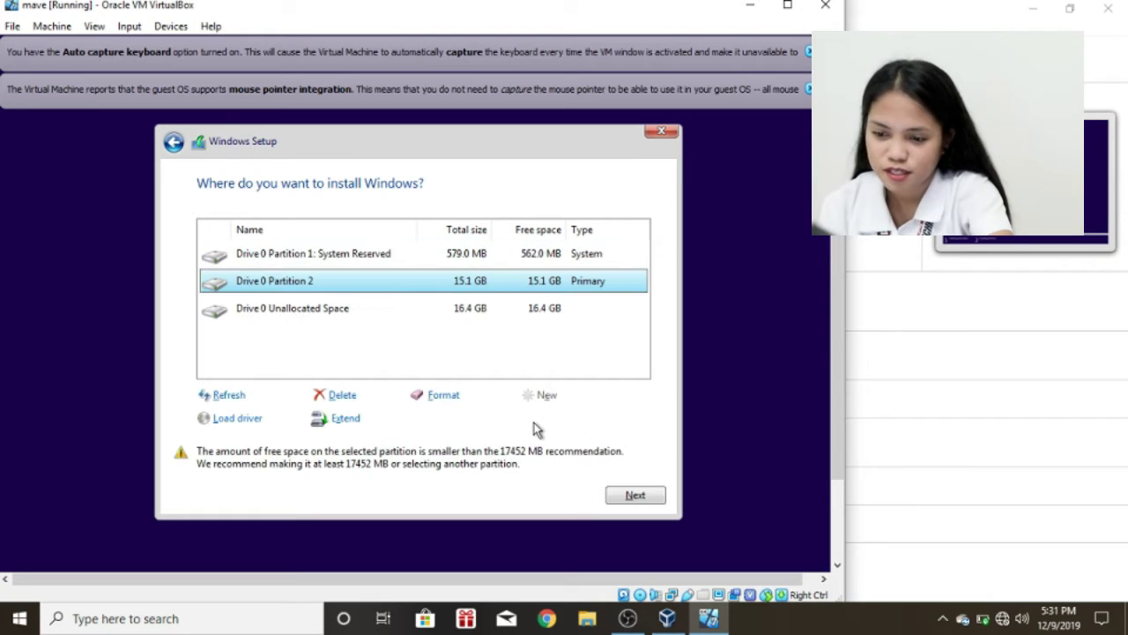
Select the remaining Drive 0 Unallocated Space as the installation location and start installing Windows there
left_click(518, 309)
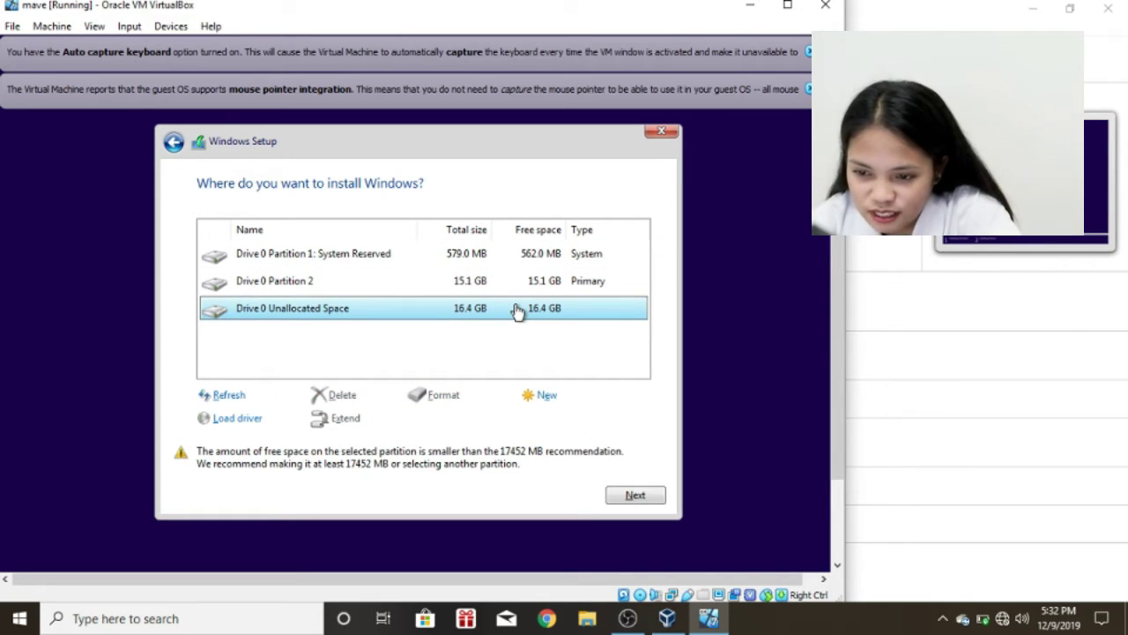
left_click(528, 255)
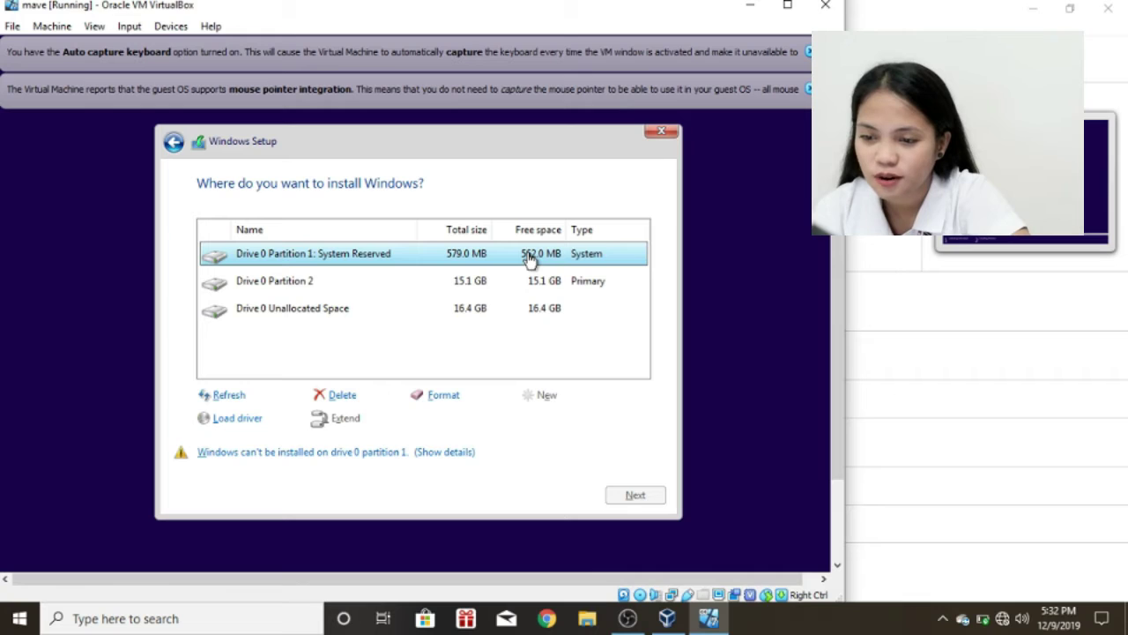
left_click(482, 316)
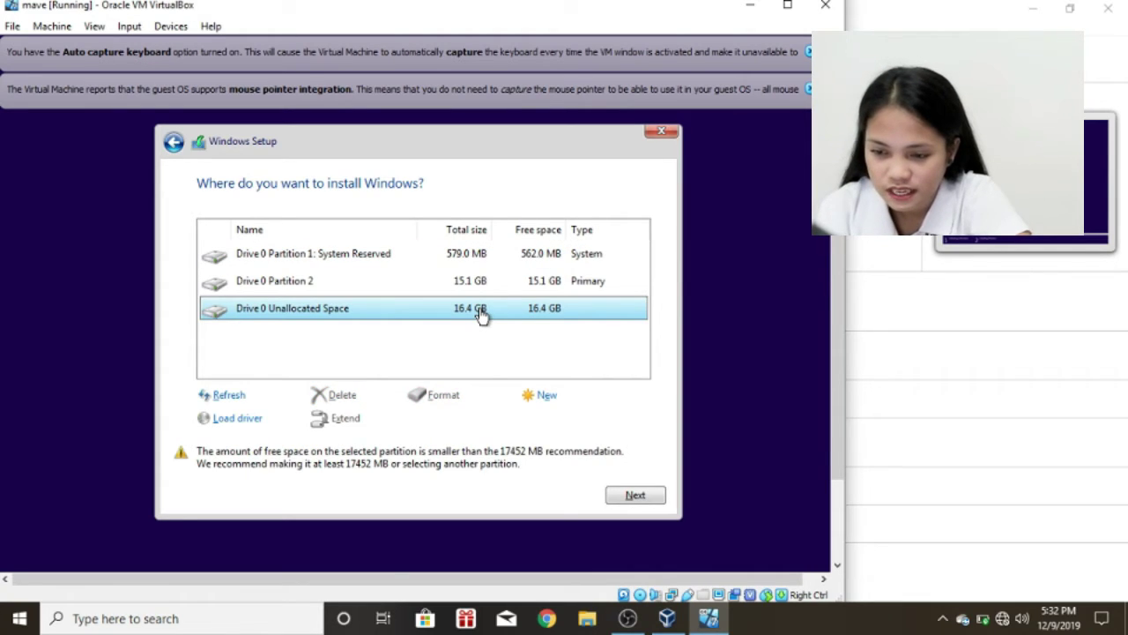
left_click(636, 497)
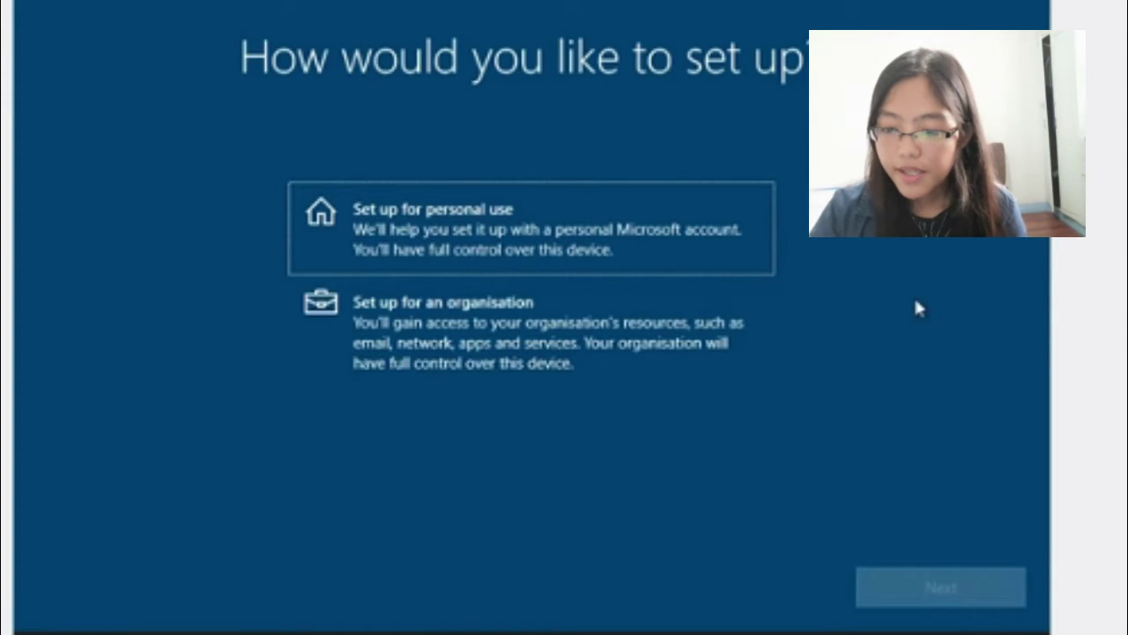
Set up Windows for personal use with an offline account, declining to sign in with Microsoft
left_click(629, 245)
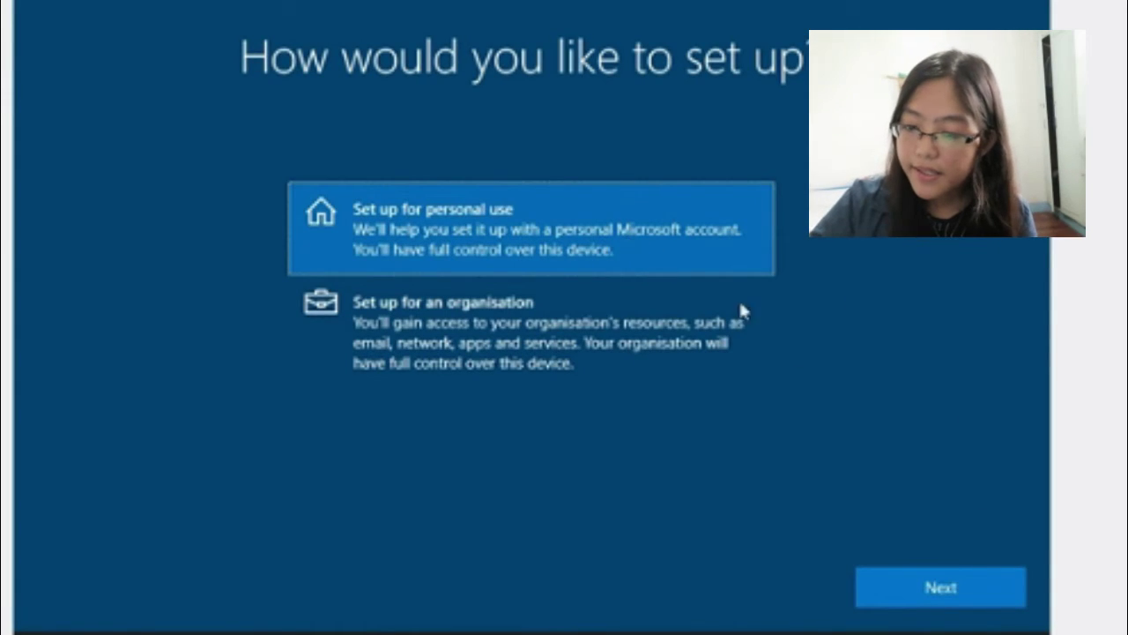
left_click(977, 593)
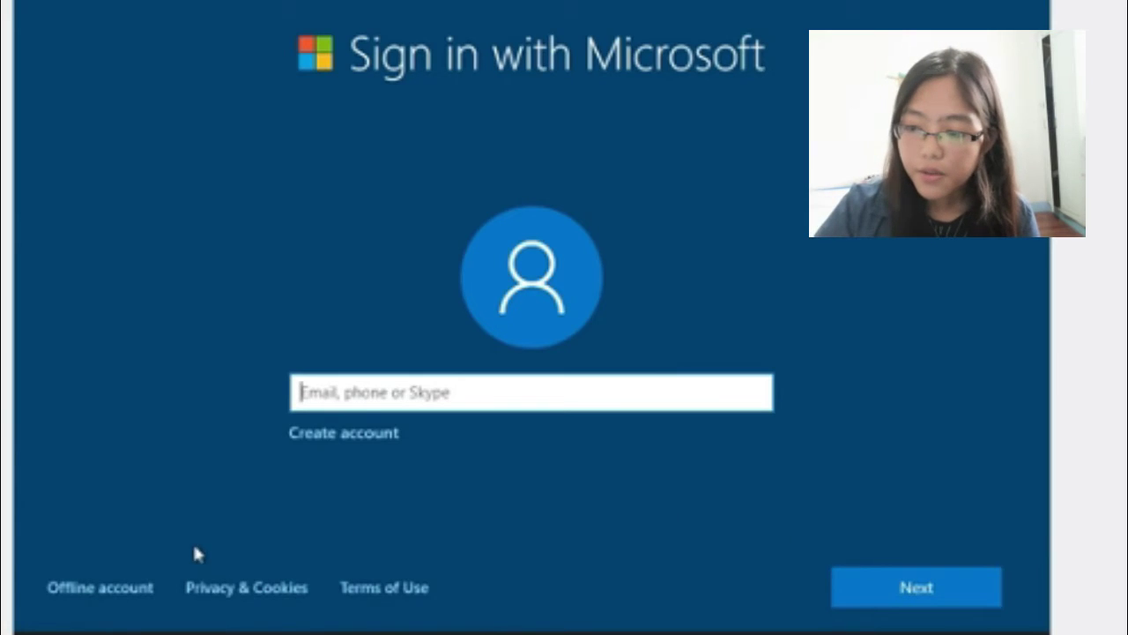
left_click(110, 588)
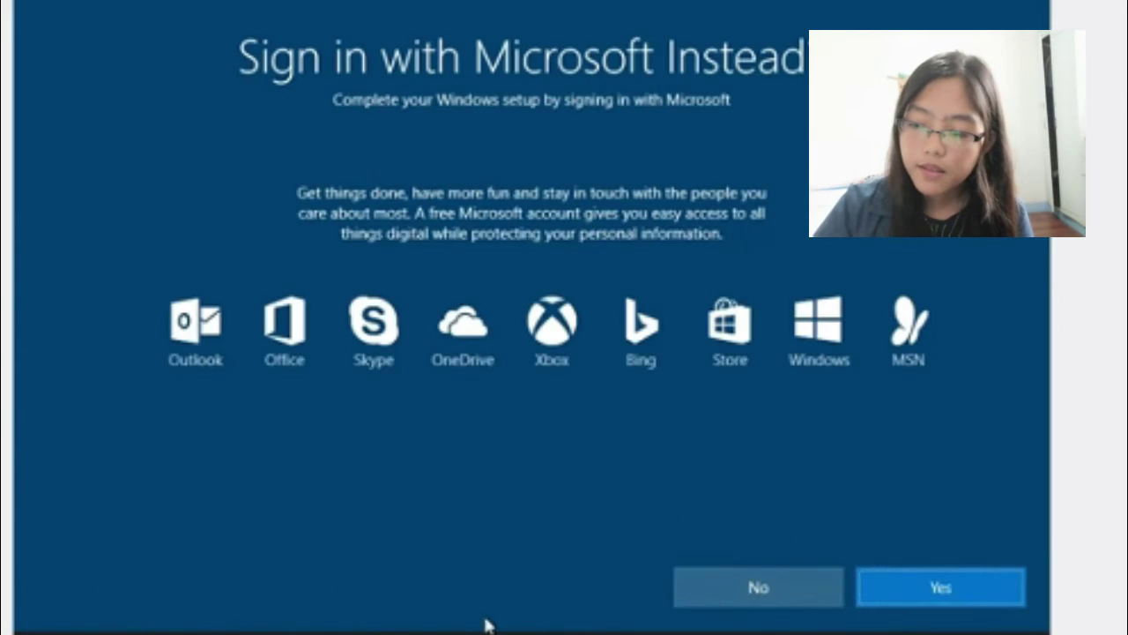
left_click(767, 592)
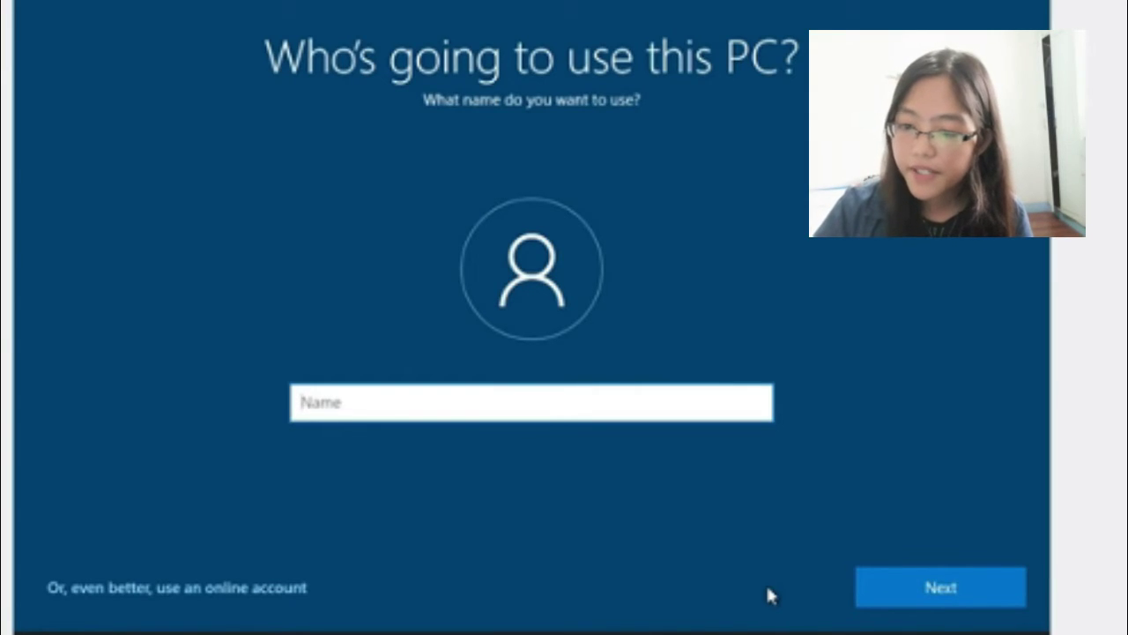
Enter the user name for the offline account and continue with the password left blank
type("mave")
key("Return")
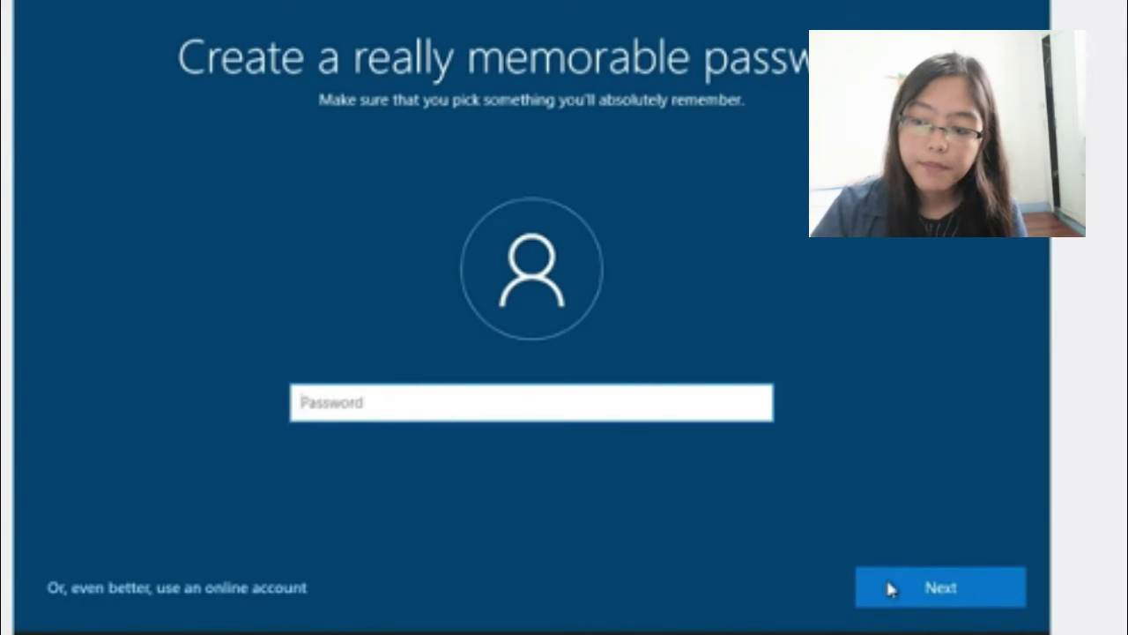
left_click(885, 577)
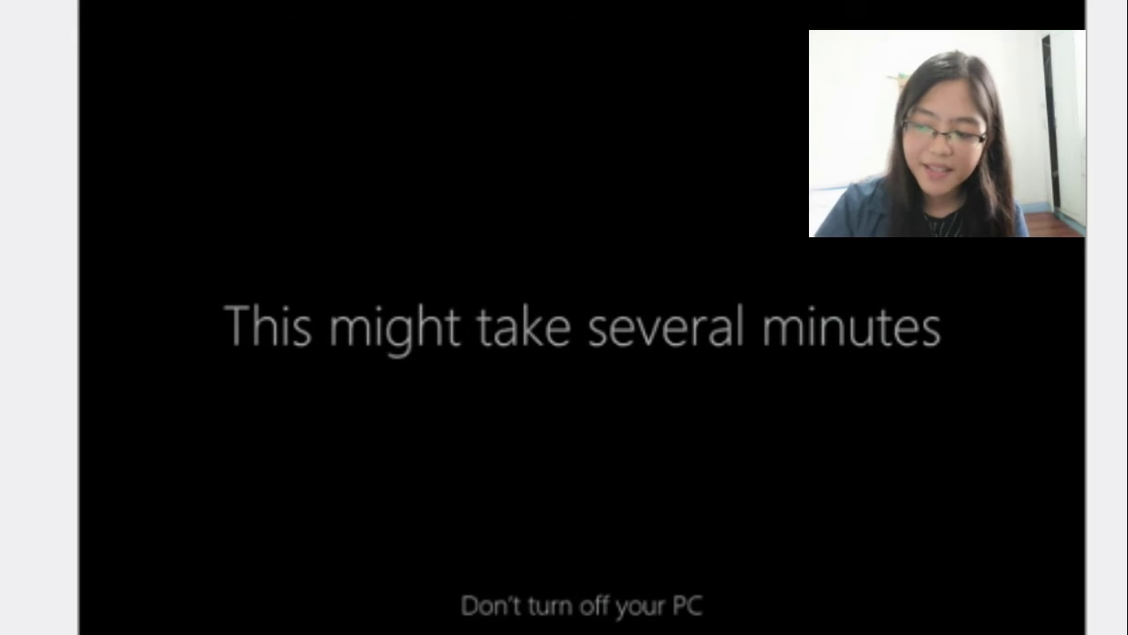